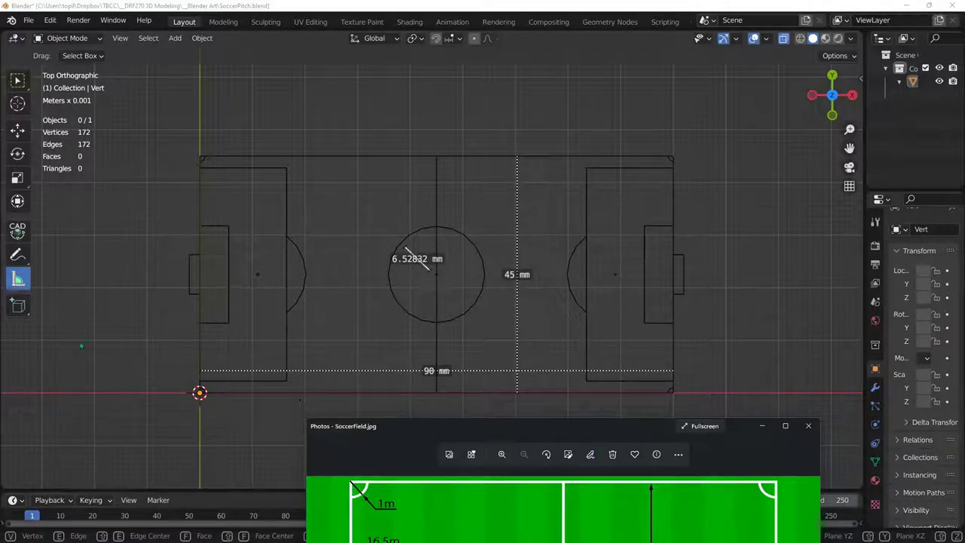
# Review the SoccerField.jpg reference dimensions, then check the pitch drawing's vertices in Edit Mode
pyautogui.moveTo(528, 426); pyautogui.dragTo(547, 102)
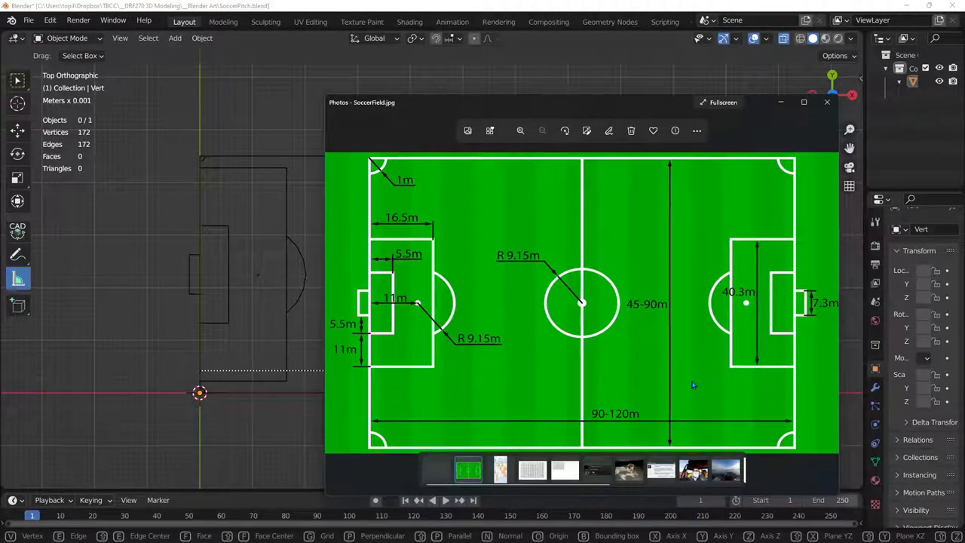
pyautogui.hotkey('alt', 'Tab')
pyautogui.press('Tab')
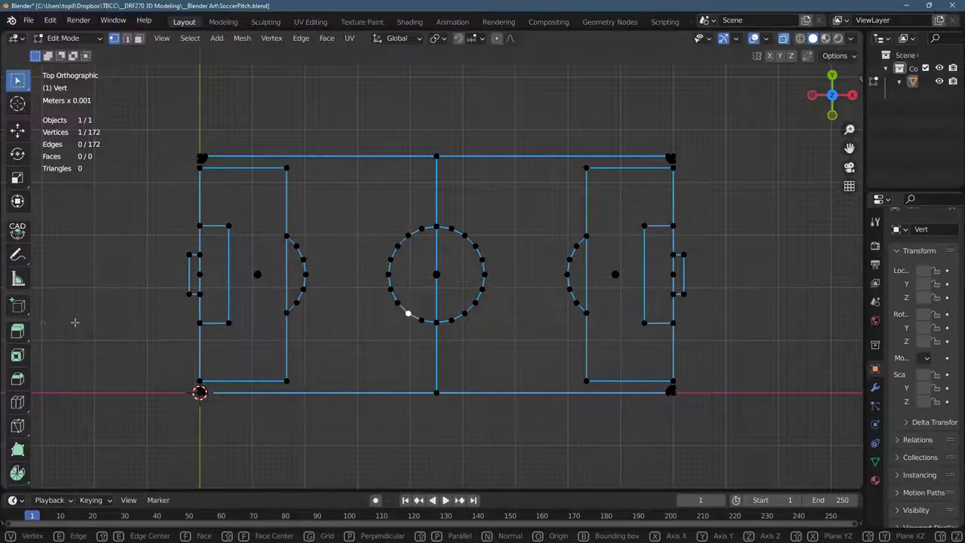
pyautogui.press('Tab')
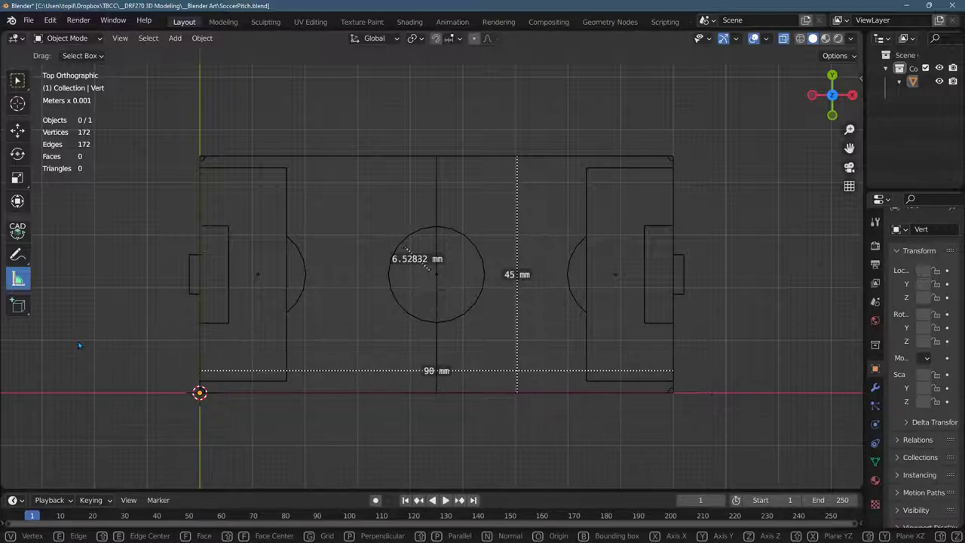
# Examine the vertices of the left penalty spot and the nearby penalty arc in Edit Mode
pyautogui.scroll(4, 81, 348)
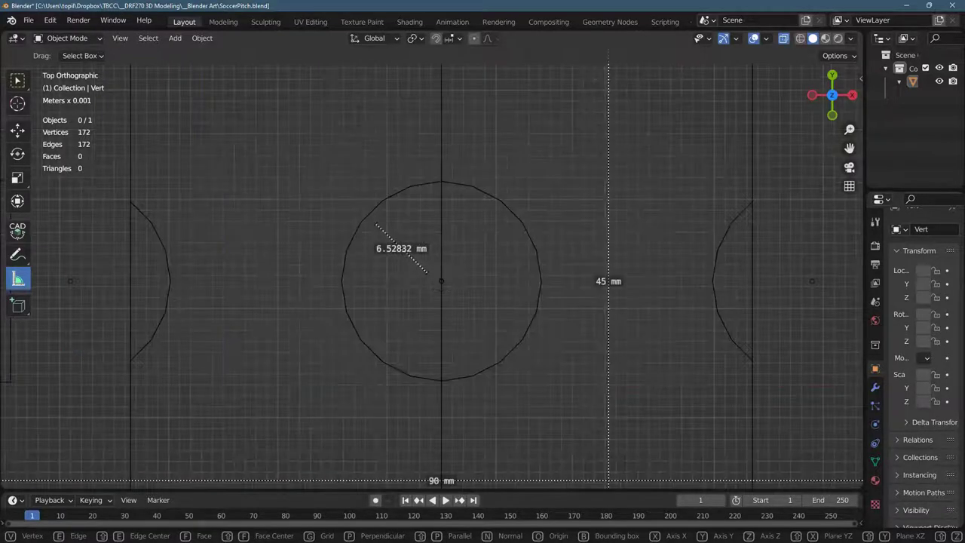
pyautogui.keyDown('shift'); pyautogui.moveTo(131, 375); pyautogui.dragTo(423, 369, button='middle'); pyautogui.keyUp('shift')
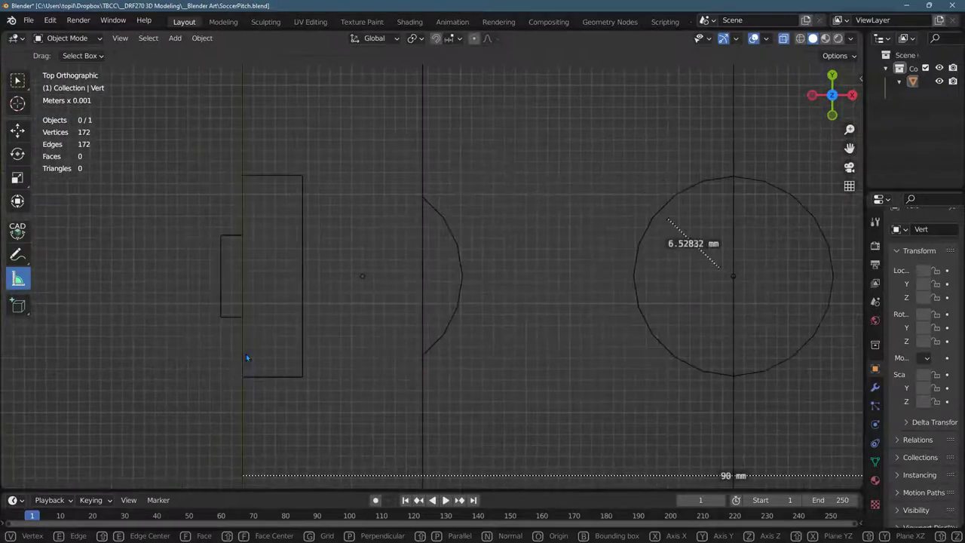
pyautogui.scroll(7, 246, 353)
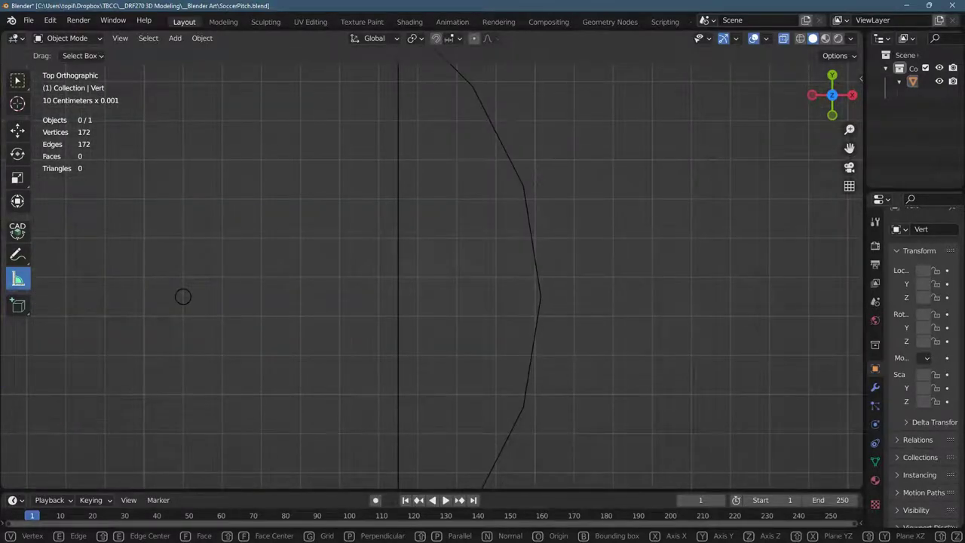
pyautogui.click(67, 38)
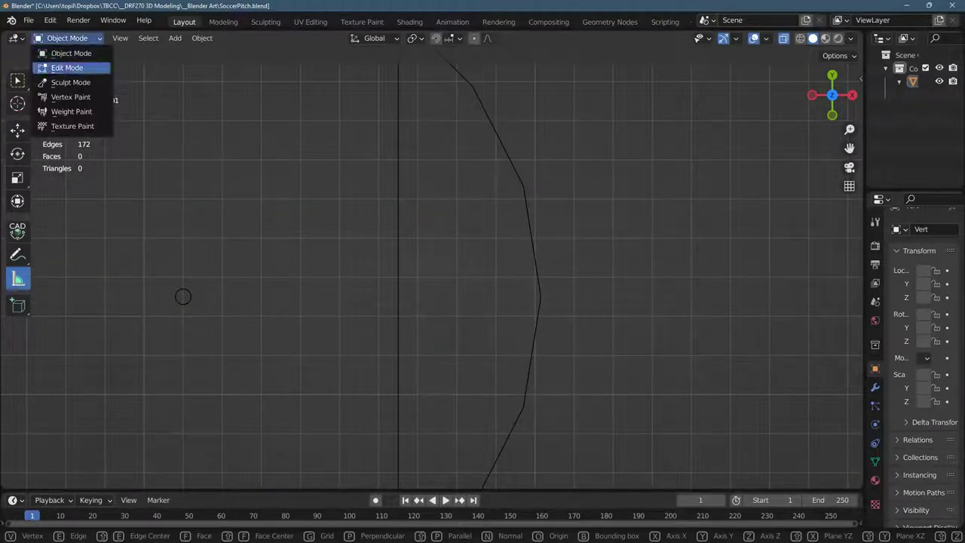
pyautogui.click(67, 68)
pyautogui.scroll(6, 183, 296)
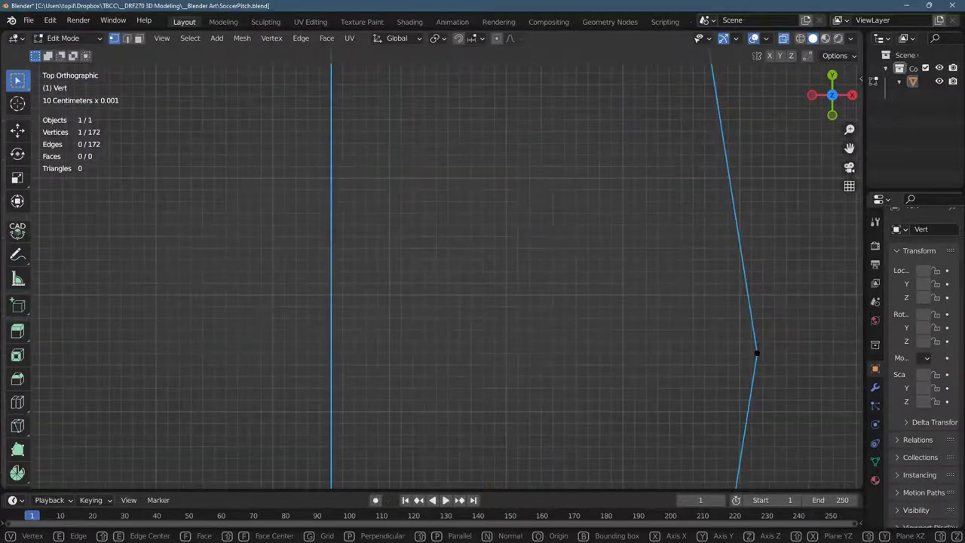
pyautogui.keyDown('shift'); pyautogui.moveTo(96, 366); pyautogui.dragTo(662, 277, button='middle'); pyautogui.keyUp('shift')
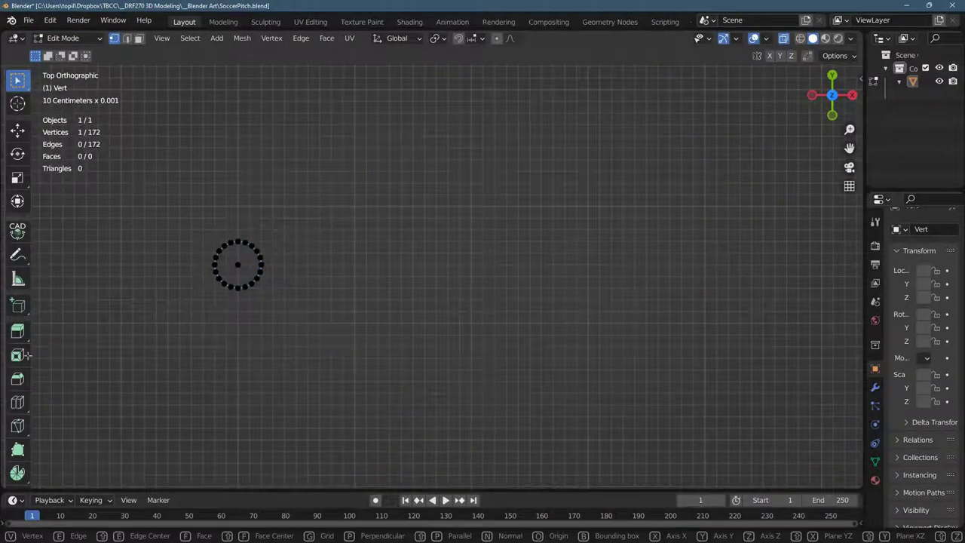
pyautogui.scroll(-7, 214, 347)
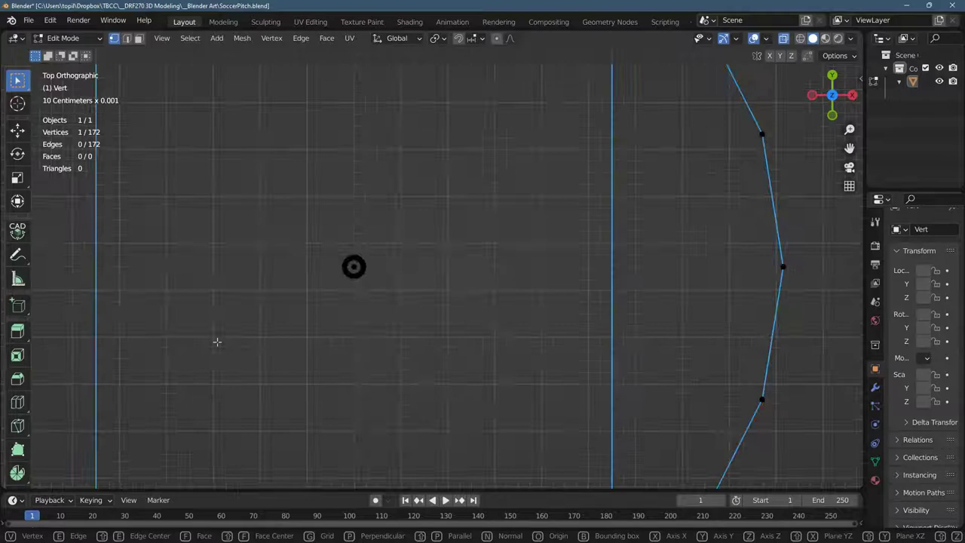
pyautogui.scroll(3, 239, 351)
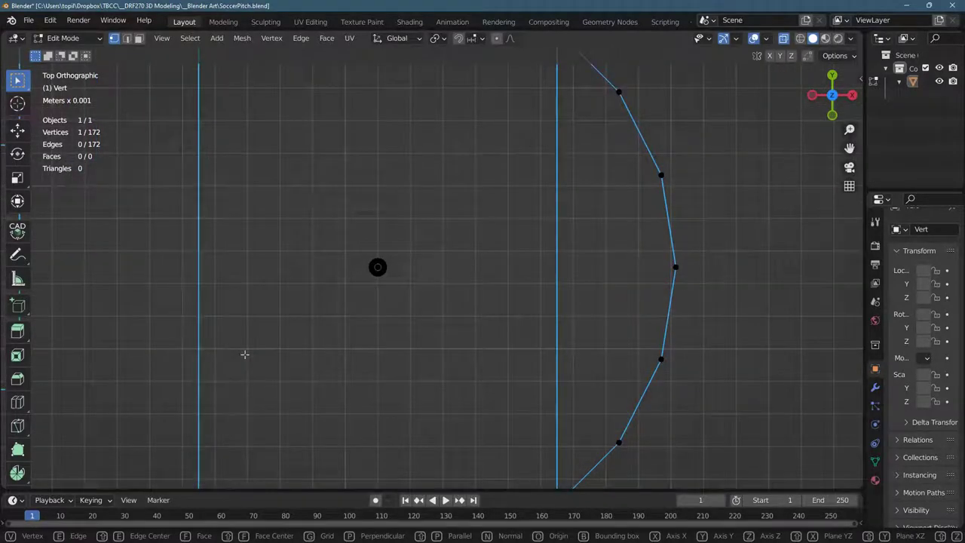
# Compare the left penalty area in Object Mode with the dimensions in the SoccerField.jpg reference image
pyautogui.hotkey('alt', 'Tab')
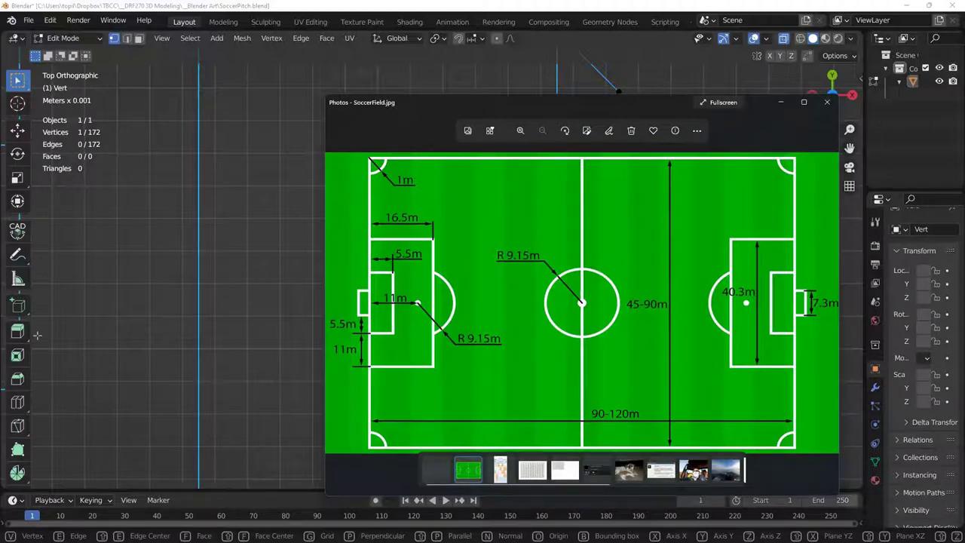
pyautogui.click(71, 323)
pyautogui.scroll(6, 285, 352)
pyautogui.scroll(-10, 244, 361)
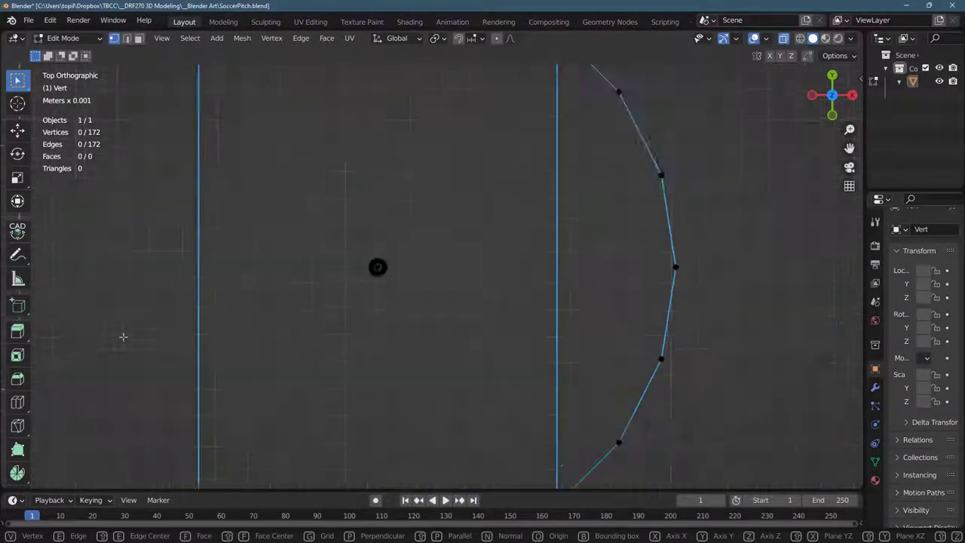
pyautogui.press('Tab')
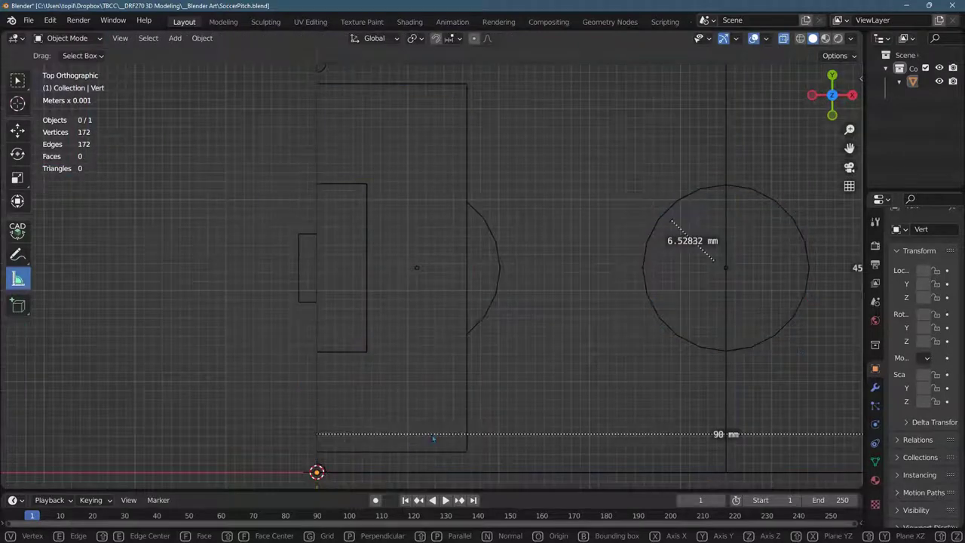
pyautogui.scroll(-2, 444, 436)
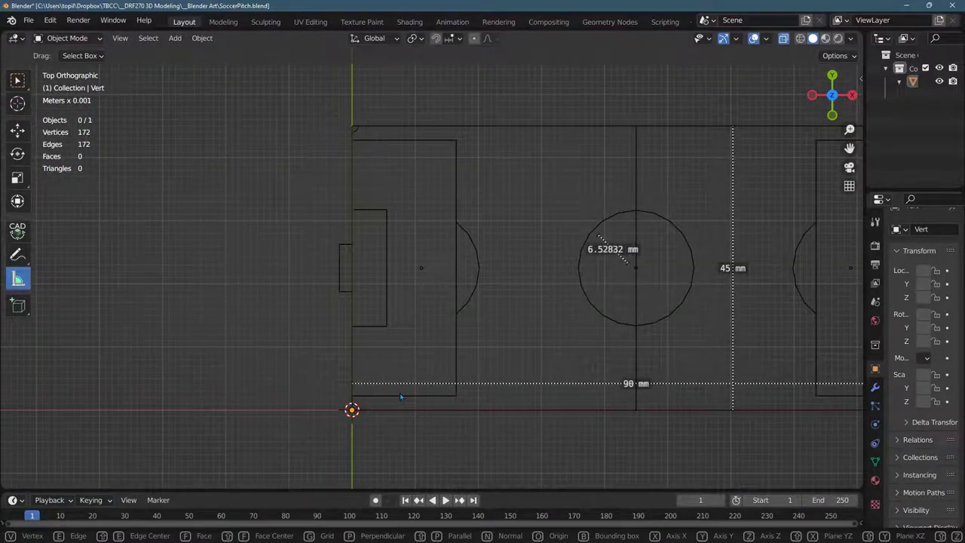
pyautogui.hotkey('alt', 'Tab')
pyautogui.moveTo(479, 116); pyautogui.dragTo(672, 74)
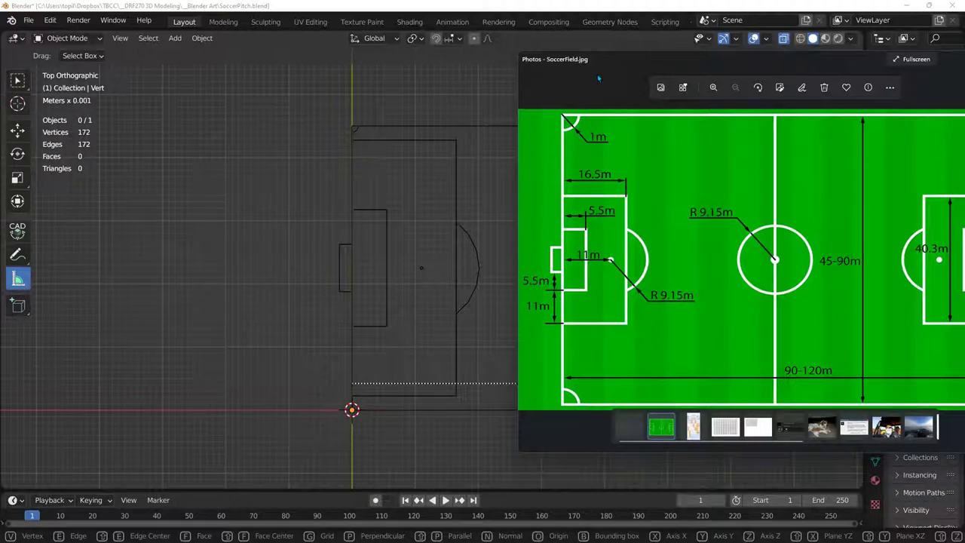
pyautogui.moveTo(598, 77); pyautogui.dragTo(264, 133)
pyautogui.click(322, 101)
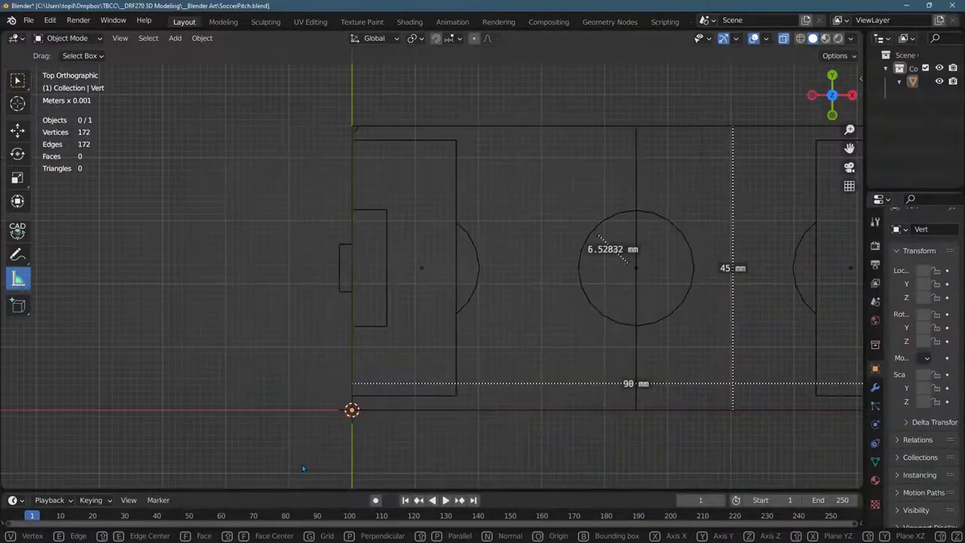
# Inspect the left penalty spot's small circle in Object Mode and Edit Mode, then return to the whole pitch in Object Mode
pyautogui.scroll(10, 236, 371)
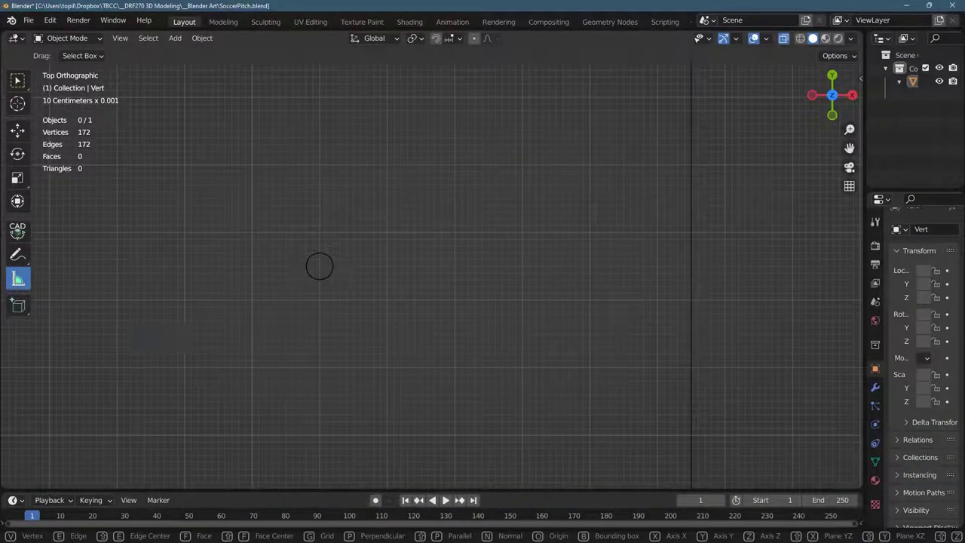
pyautogui.click(67, 38)
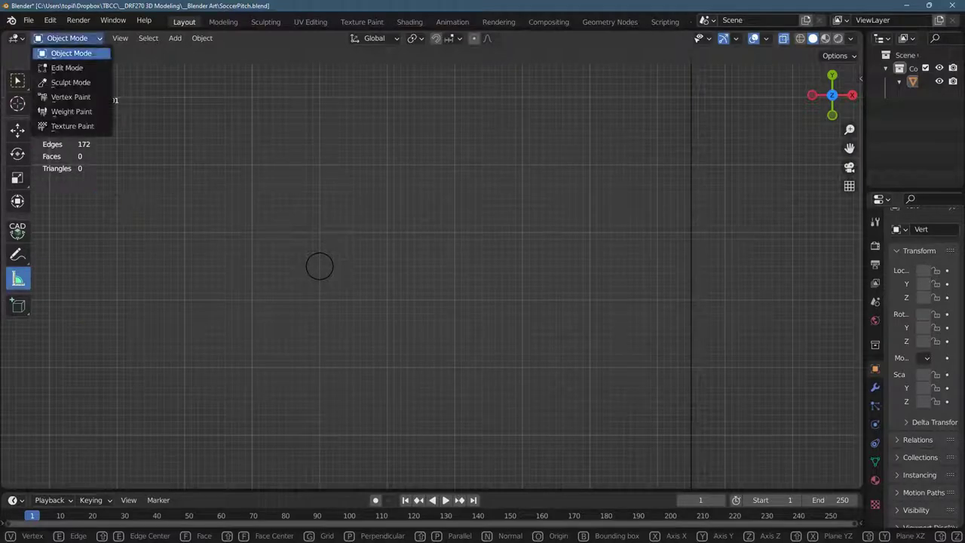
pyautogui.click(66, 68)
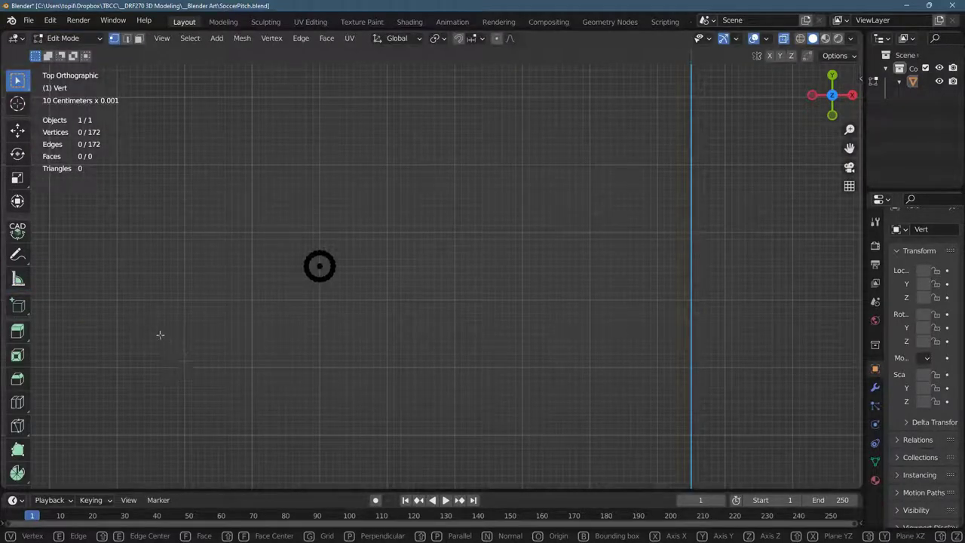
pyautogui.click(67, 38)
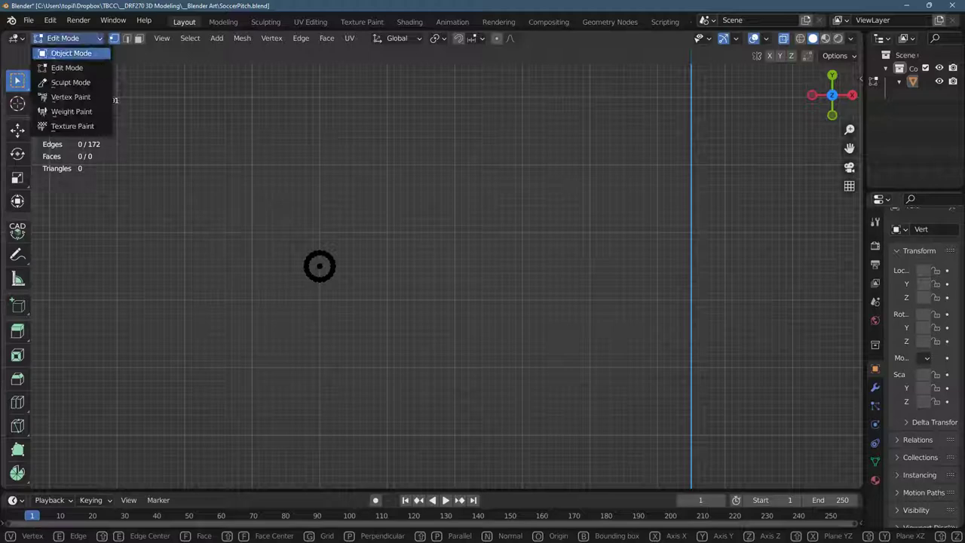
pyautogui.click(71, 51)
pyautogui.press('Home')
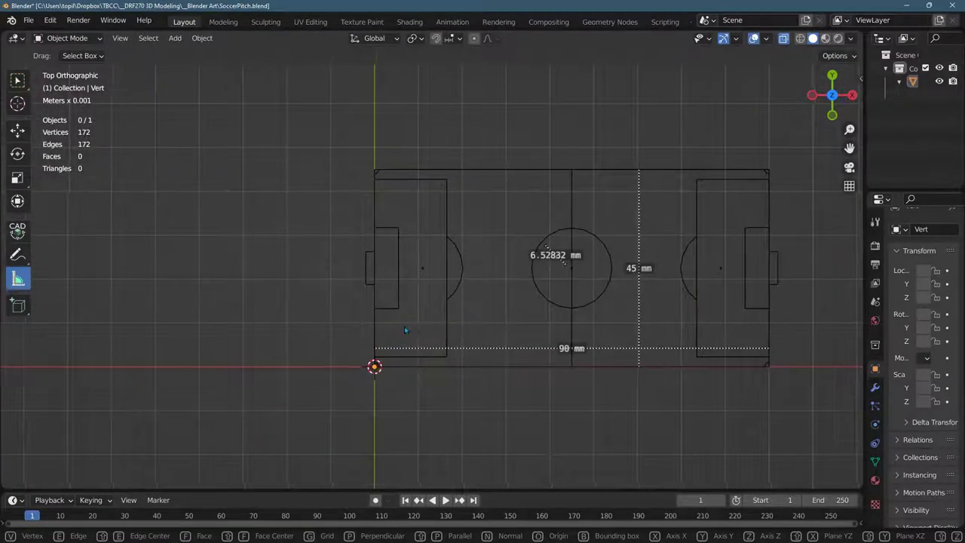
# Remove the existing diagonal ruler measurement from the centre circle
pyautogui.keyDown('shift'); pyautogui.moveTo(405, 329); pyautogui.dragTo(225, 312, button='middle'); pyautogui.keyUp('shift')
pyautogui.scroll(6, 251, 287)
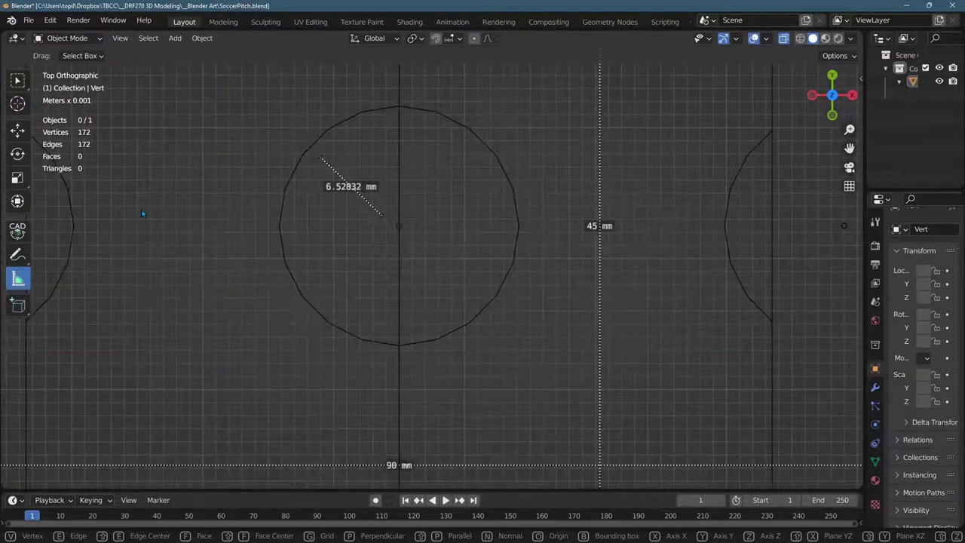
pyautogui.click(329, 164)
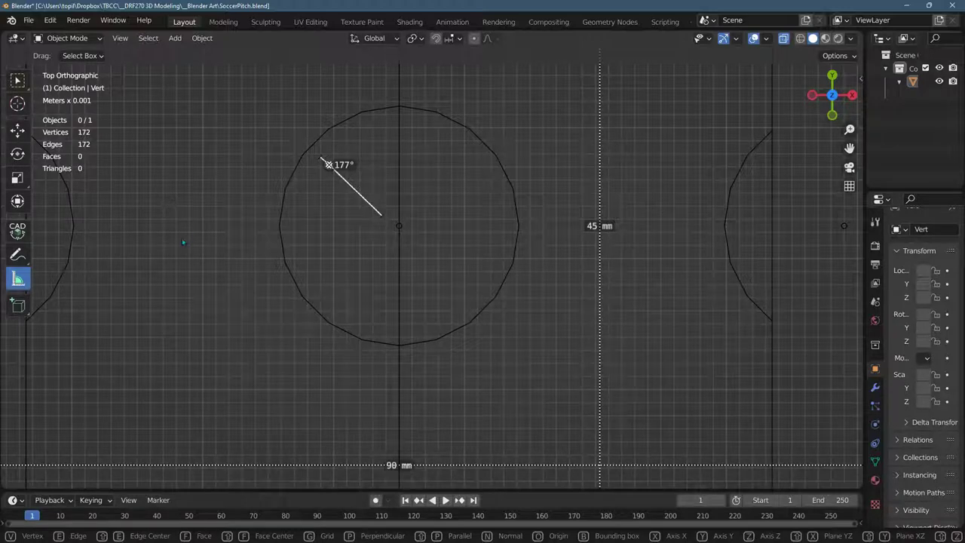
pyautogui.hotkey('ctrl', 'z')
pyautogui.hotkey('ctrl', 'z')
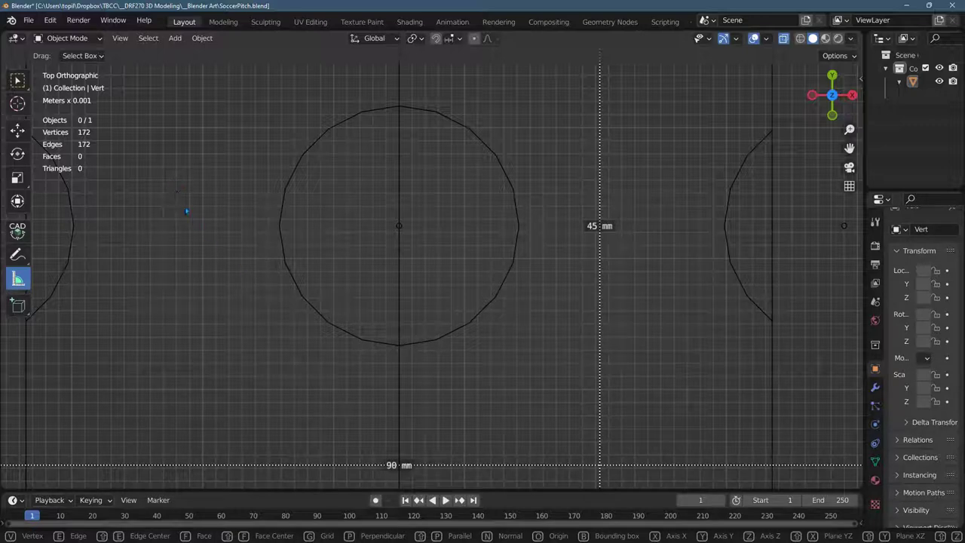
# Measure the centre circle's radius with a ruler running diagonally from its upper-left edge to the centre spot
pyautogui.moveTo(325, 134); pyautogui.dragTo(383, 209)
pyautogui.scroll(2, 237, 279)
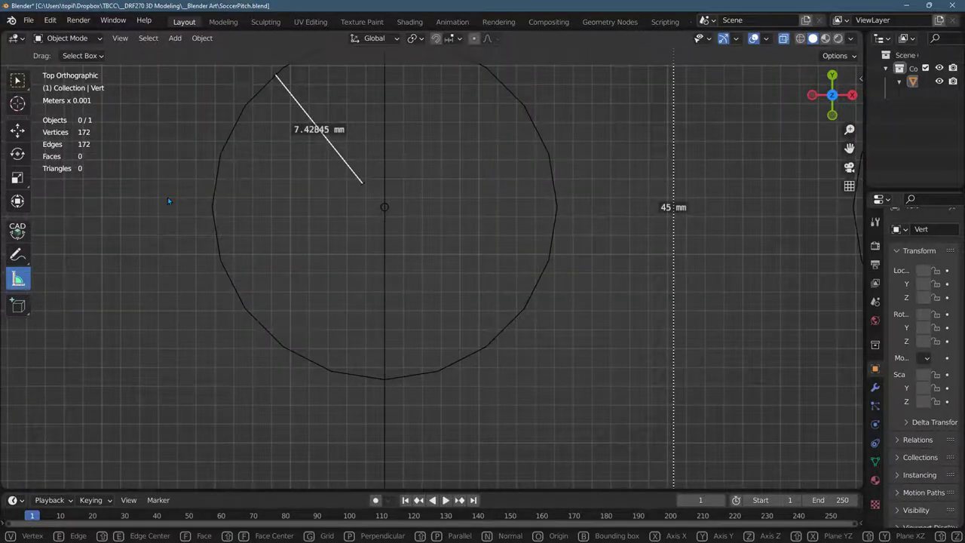
pyautogui.scroll(2, 226, 261)
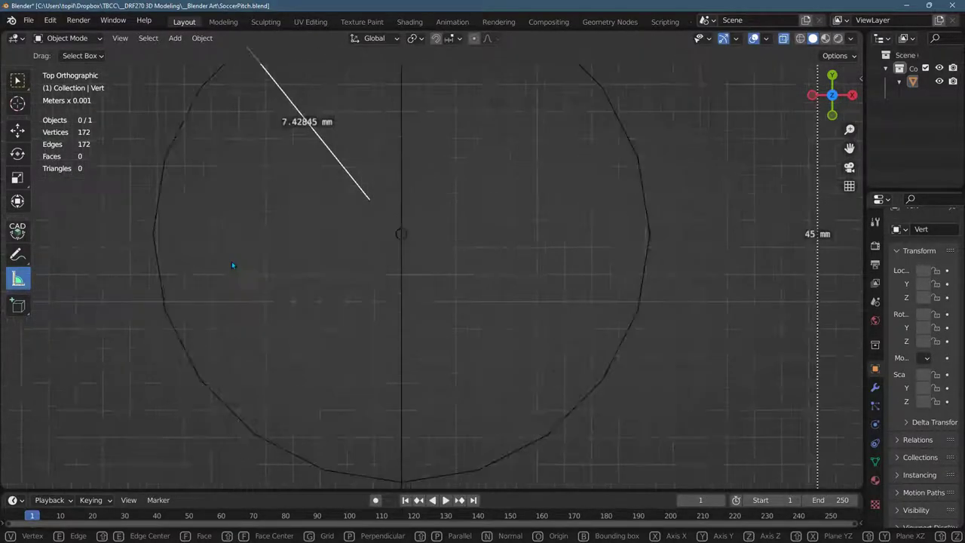
pyautogui.scroll(3, 232, 260)
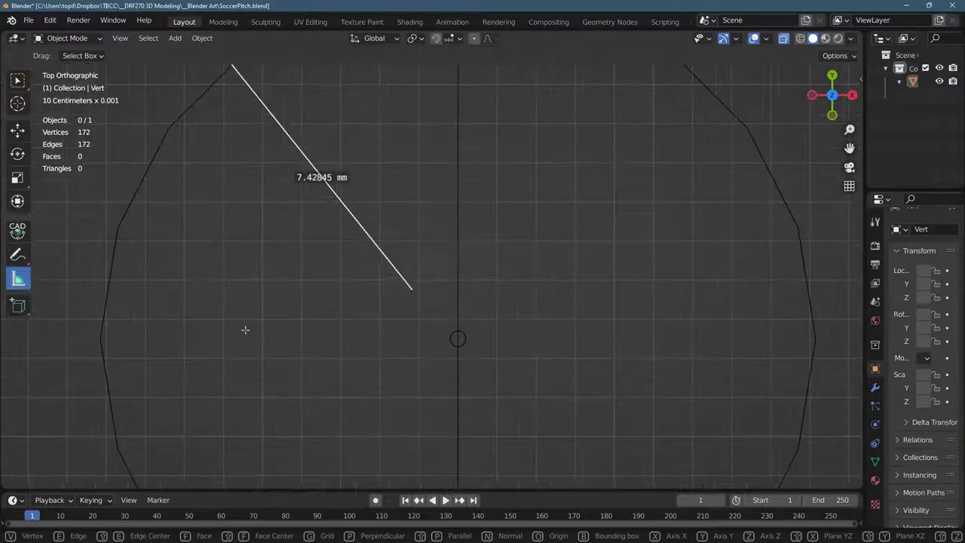
pyautogui.moveTo(276, 361); pyautogui.dragTo(341, 418)
pyautogui.scroll(7, 340, 418)
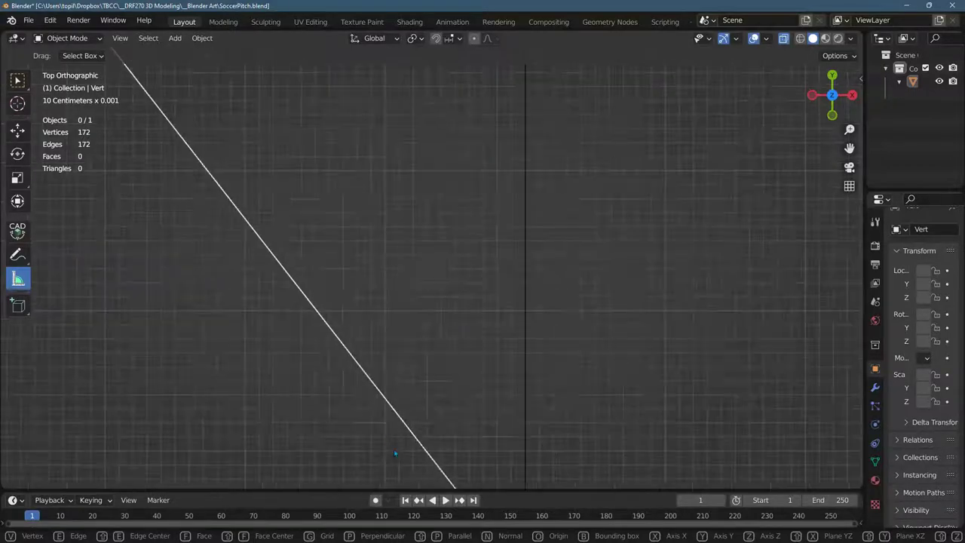
pyautogui.keyDown('shift'); pyautogui.moveTo(442, 424); pyautogui.dragTo(325, 185, button='middle'); pyautogui.keyUp('shift')
pyautogui.scroll(3, 255, 269)
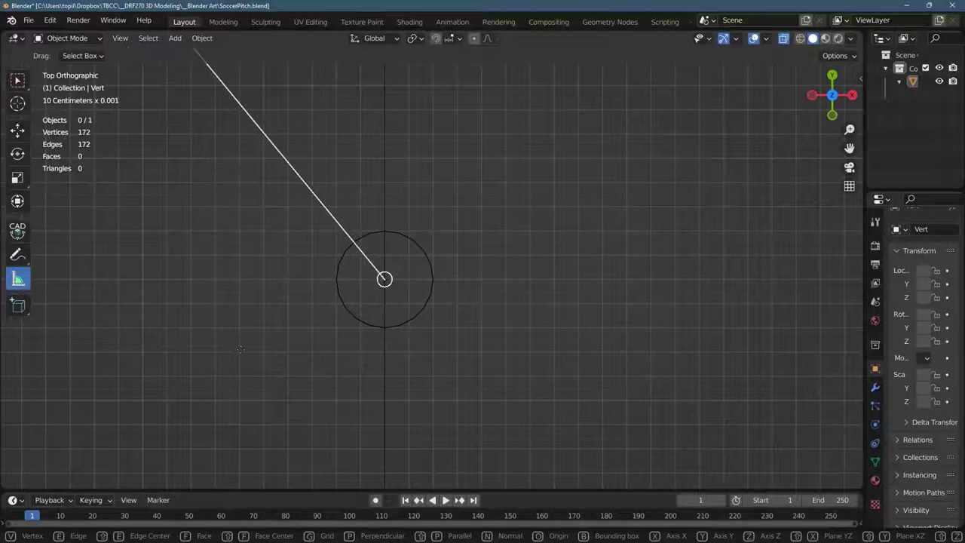
# Enable snapping with Vertex as the target and reattach the ruler's loose end to the centre spot's middle vertex
pyautogui.moveTo(315, 285); pyautogui.dragTo(155, 261)
pyautogui.click(455, 37)
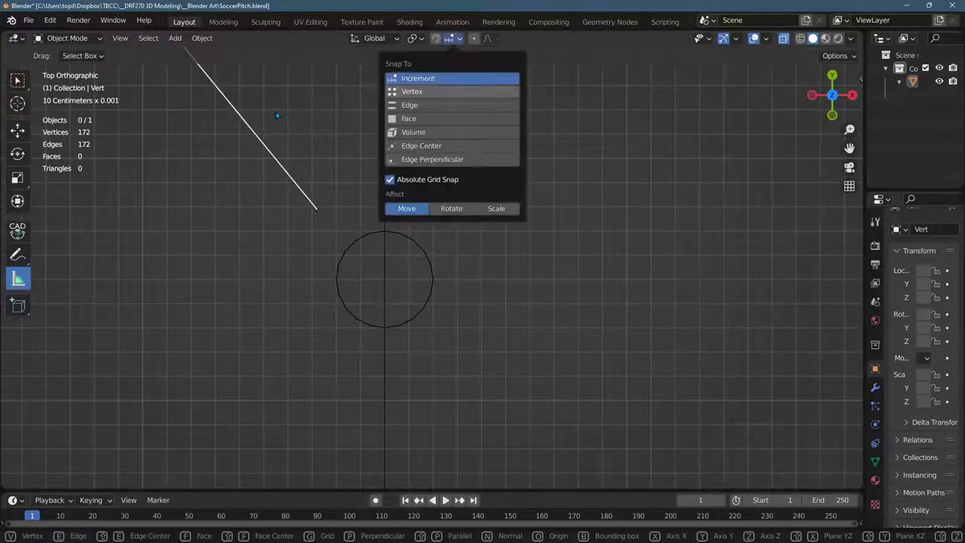
pyautogui.click(411, 91)
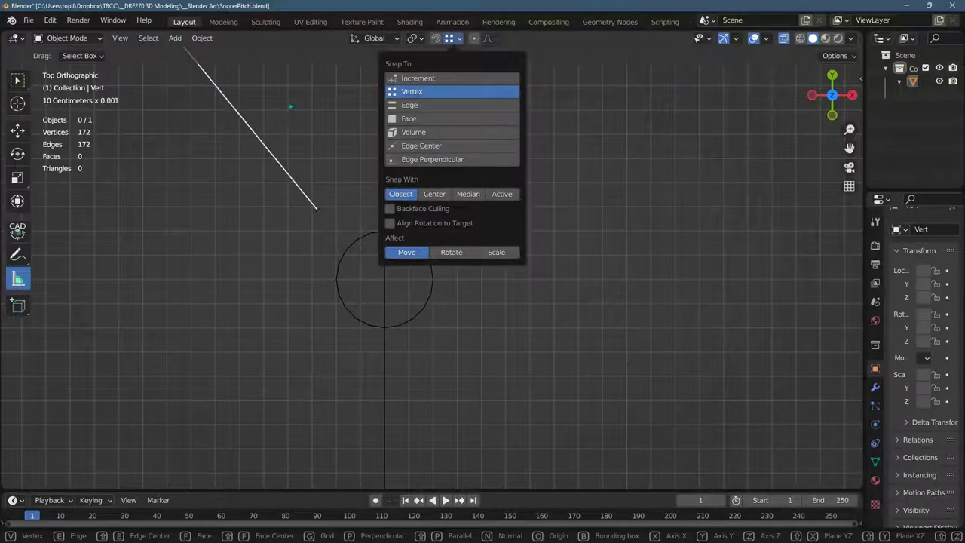
pyautogui.hotkey('shift', 'Tab')
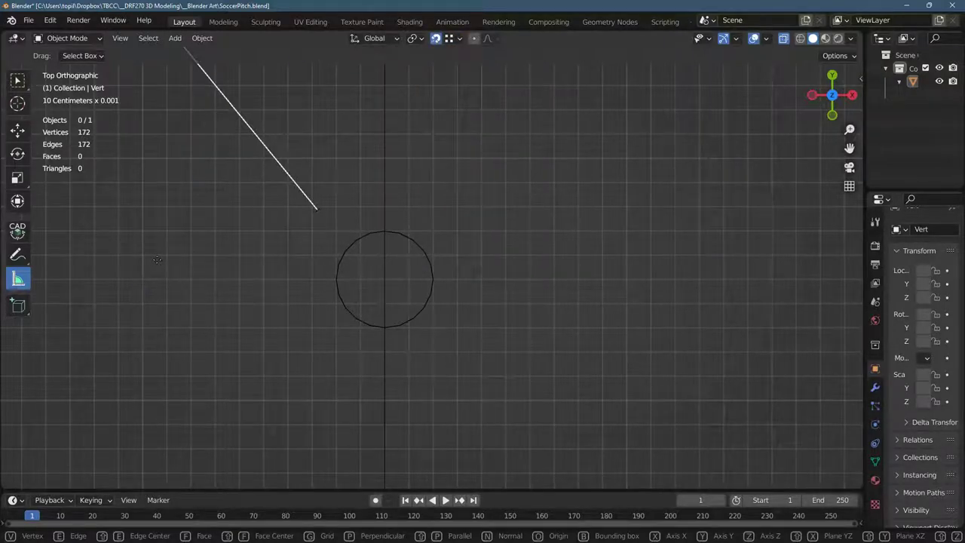
pyautogui.moveTo(156, 260); pyautogui.dragTo(240, 350)
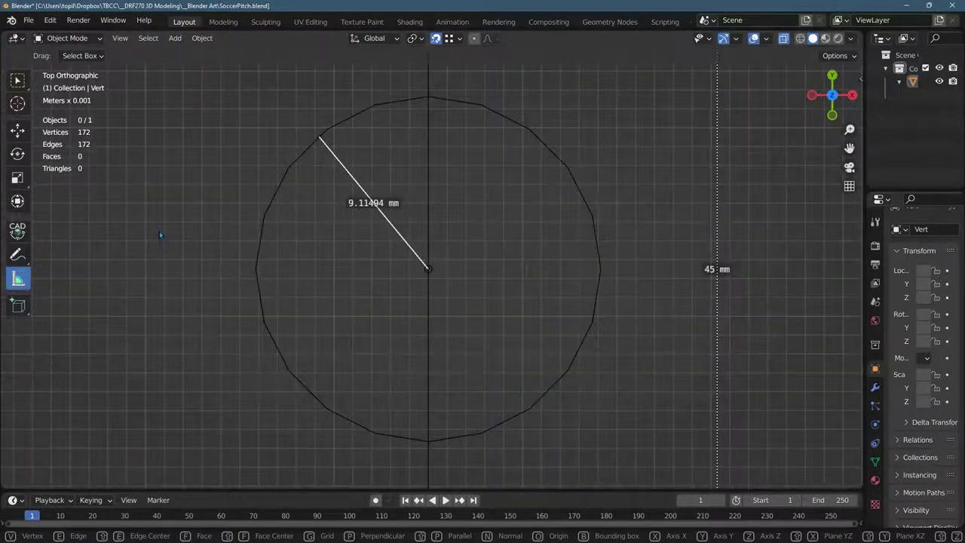
pyautogui.keyDown('shift'); pyautogui.moveTo(159, 231); pyautogui.dragTo(211, 282, button='middle'); pyautogui.keyUp('shift')
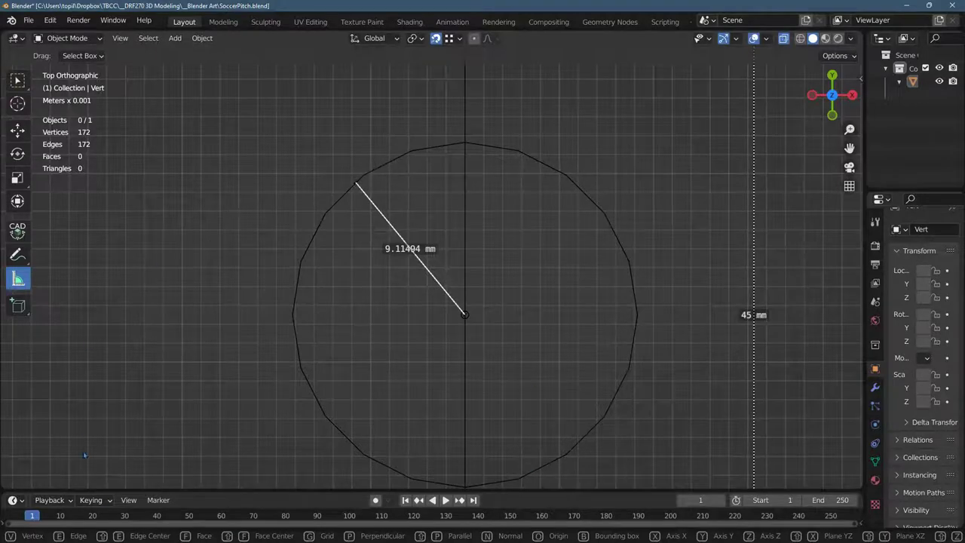
# Snap the ruler's outer end to the centre circle's leftmost vertex and compare the radius with the SoccerField.jpg reference
pyautogui.moveTo(355, 182); pyautogui.dragTo(292, 314)
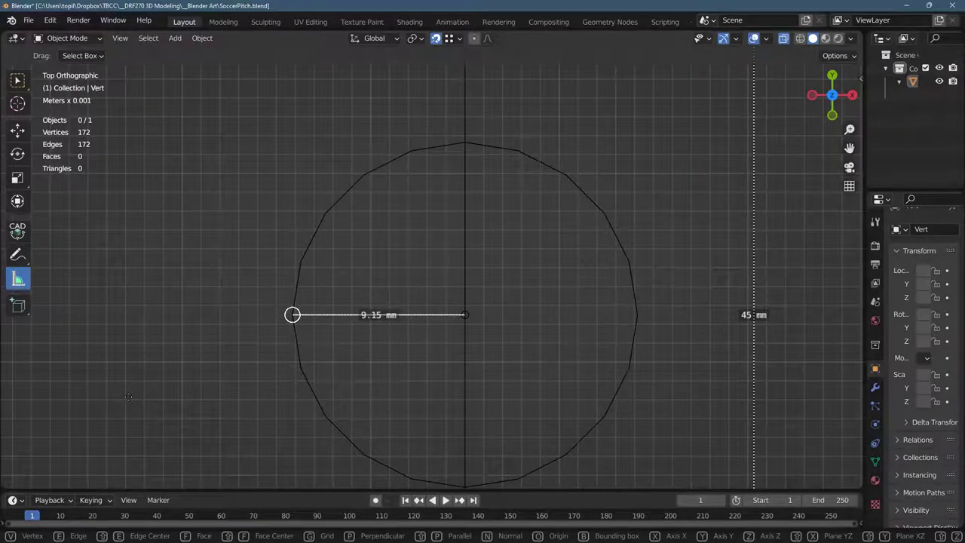
pyautogui.hotkey('alt', 'Tab')
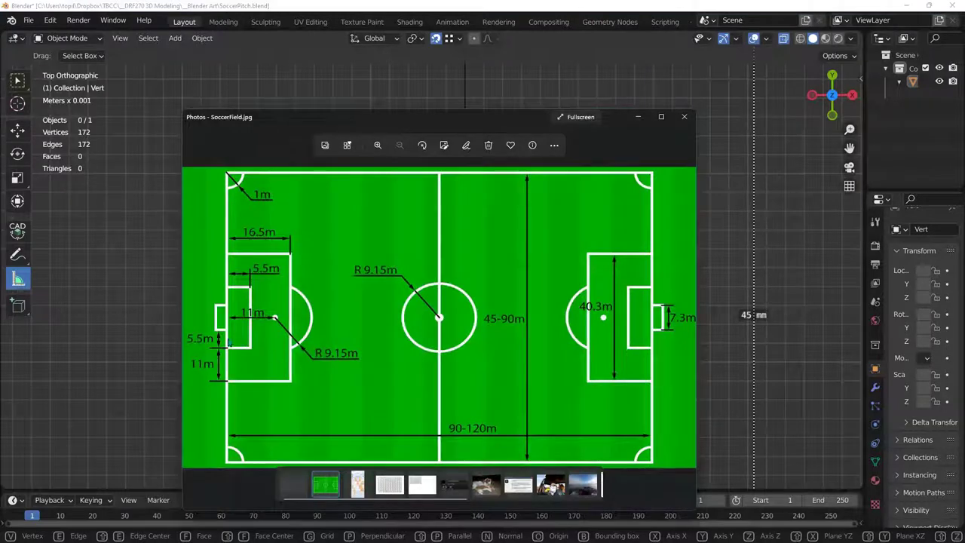
pyautogui.click(363, 8)
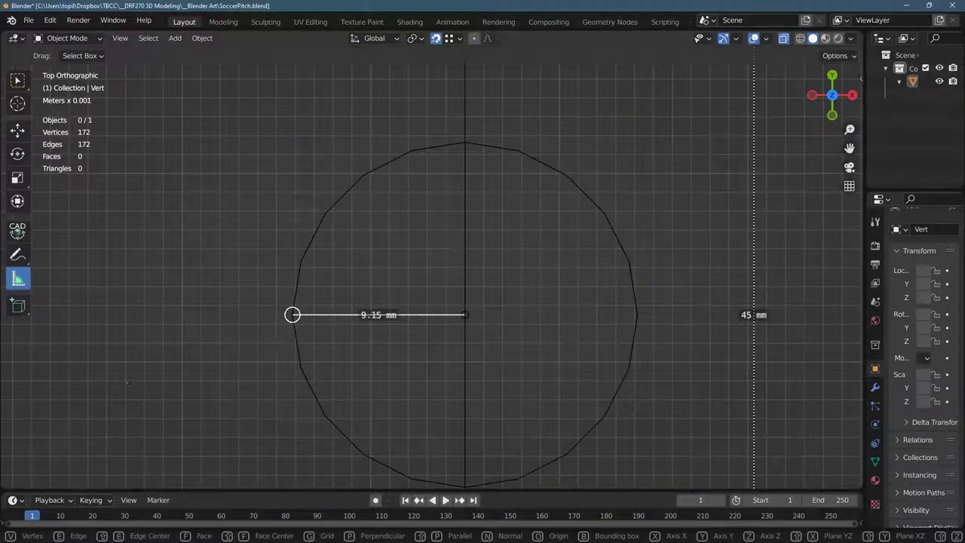
# Measure the centre circle's radius at an edge and at two upper-left vertices, and compare it with the SoccerField.jpg reference
pyautogui.moveTo(292, 314); pyautogui.dragTo(296, 288)
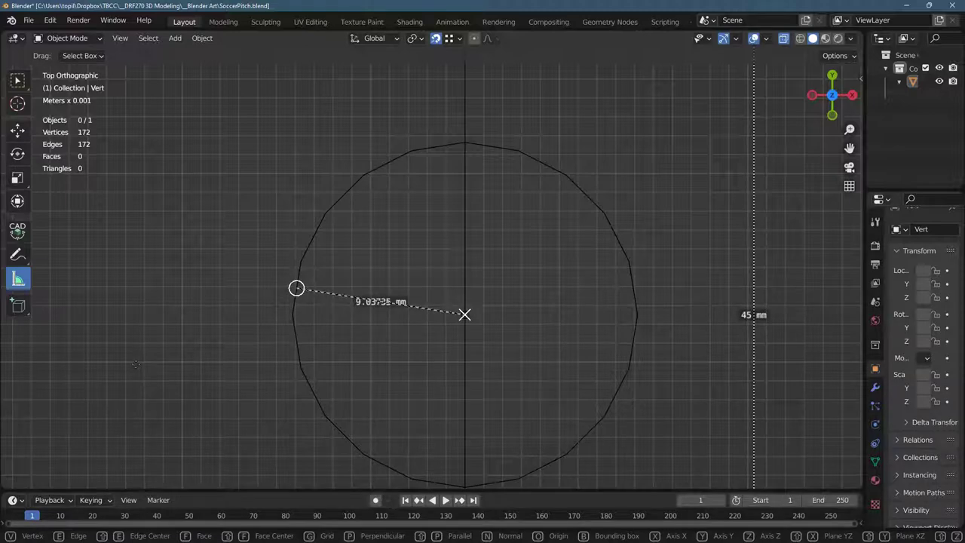
pyautogui.scroll(3, 140, 364)
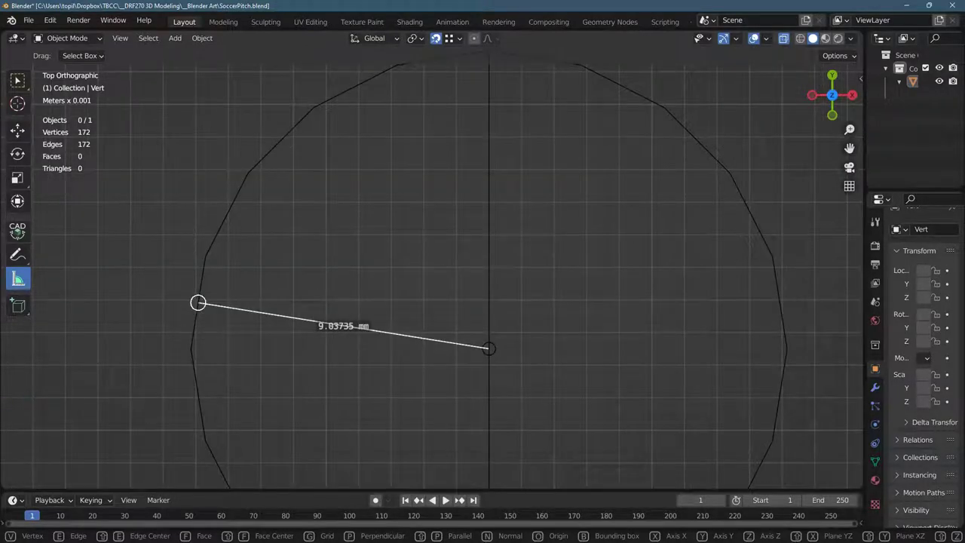
pyautogui.click(198, 303)
pyautogui.moveTo(198, 302); pyautogui.dragTo(314, 108)
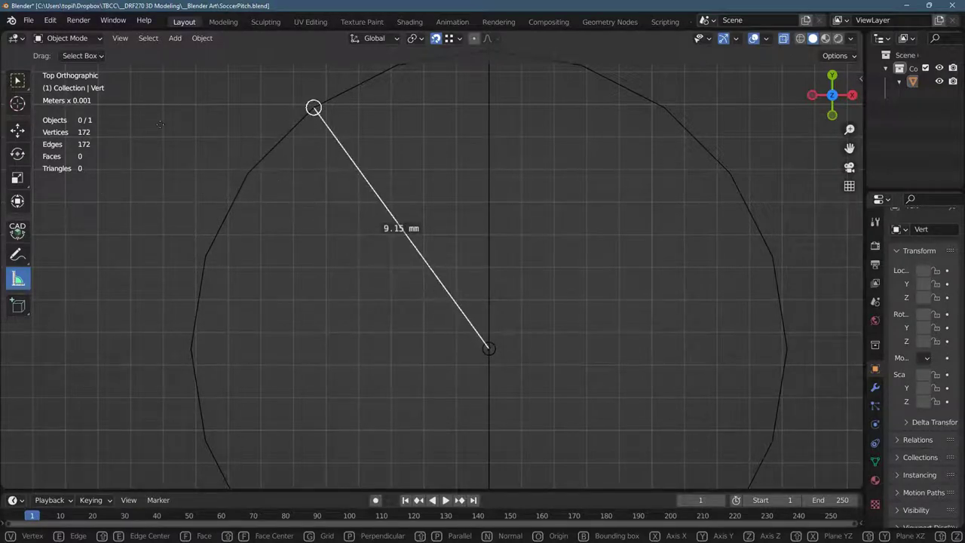
pyautogui.moveTo(314, 108); pyautogui.dragTo(249, 174)
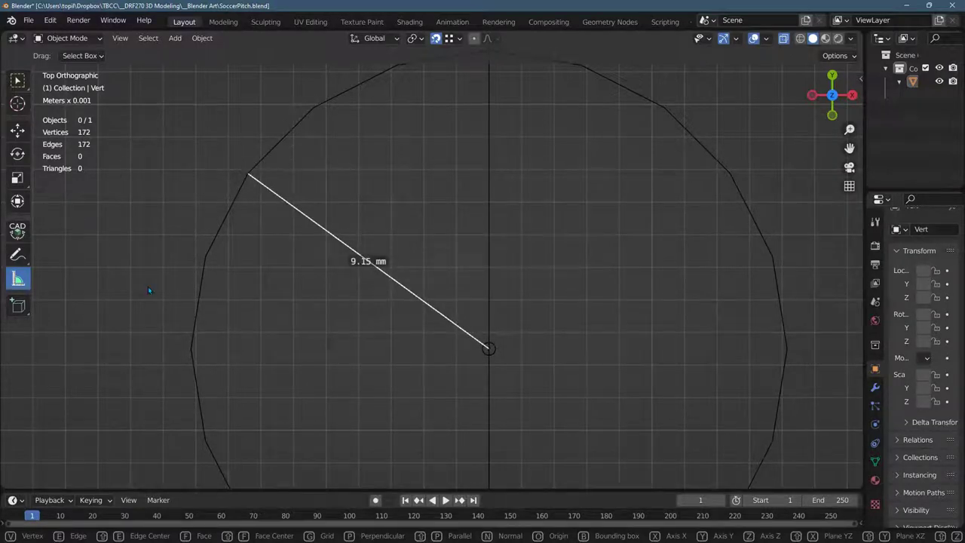
pyautogui.hotkey('alt', 'Tab')
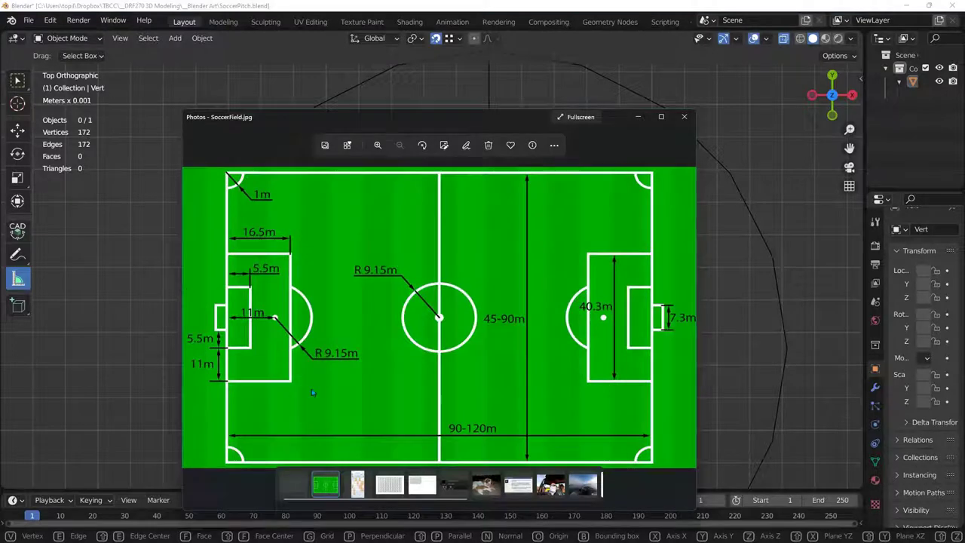
pyautogui.hotkey('alt', 'Tab')
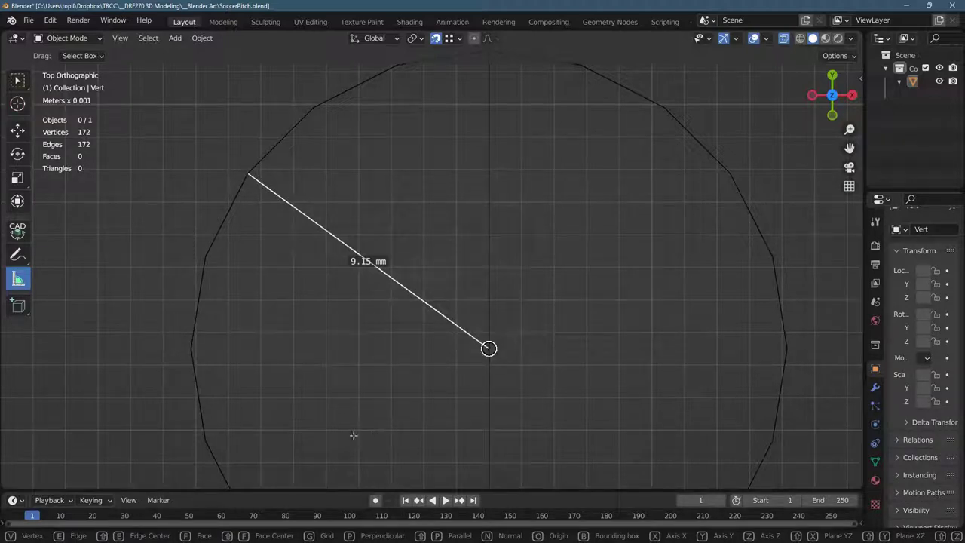
# Inspect the pitch's left penalty area and check the penalty spot's distance in the SoccerField.jpg reference
pyautogui.scroll(-10, 230, 309)
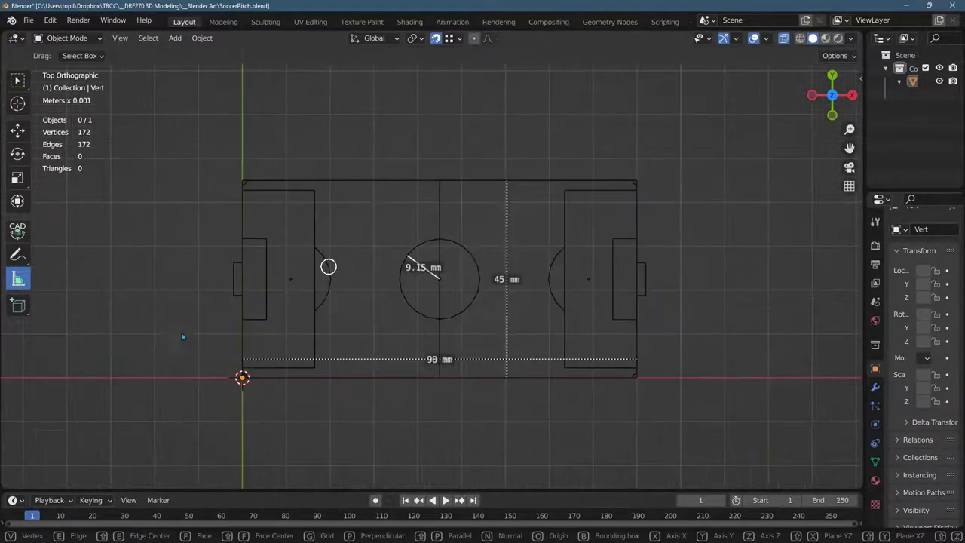
pyautogui.scroll(6, 124, 356)
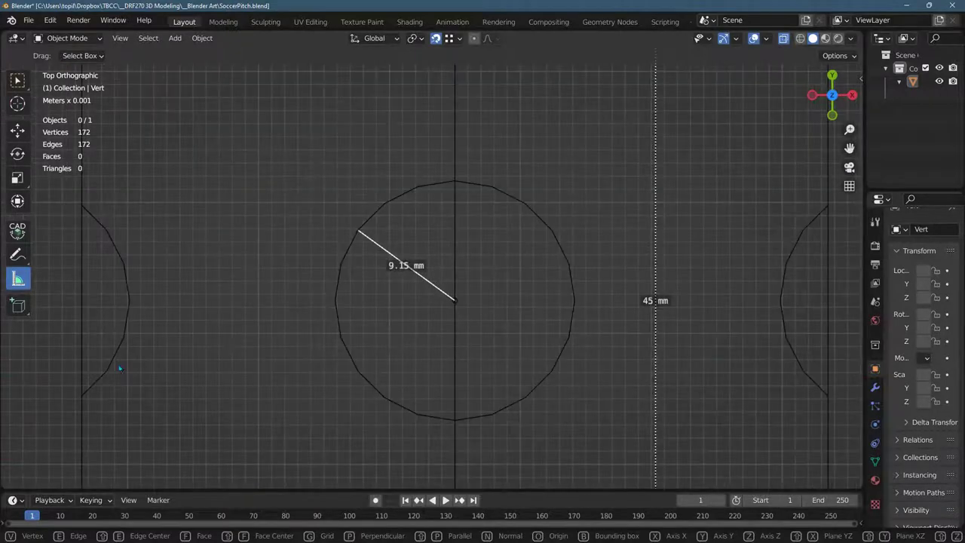
pyautogui.keyDown('shift'); pyautogui.moveTo(184, 384); pyautogui.dragTo(581, 351, button='middle'); pyautogui.keyUp('shift')
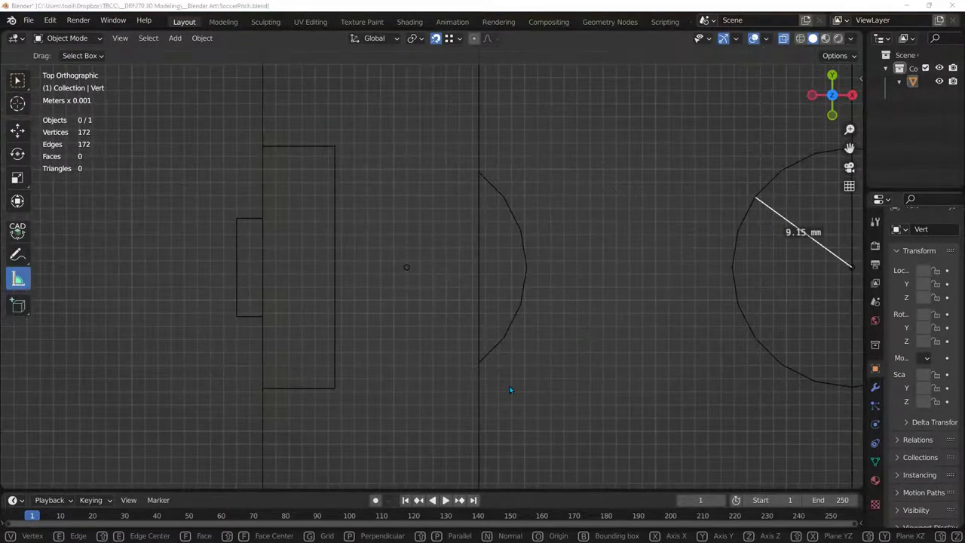
pyautogui.hotkey('alt', 'Tab')
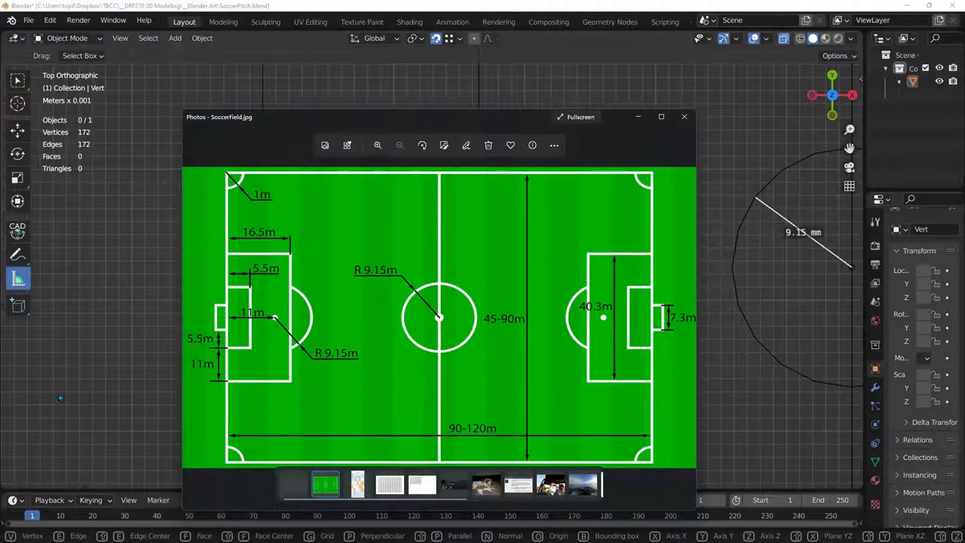
pyautogui.hotkey('alt', 'Tab')
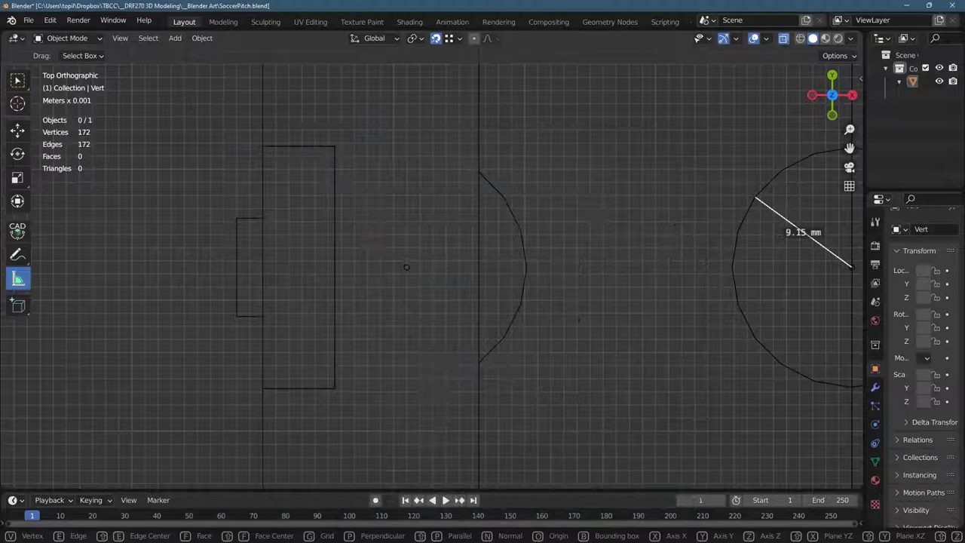
pyautogui.scroll(5, 126, 351)
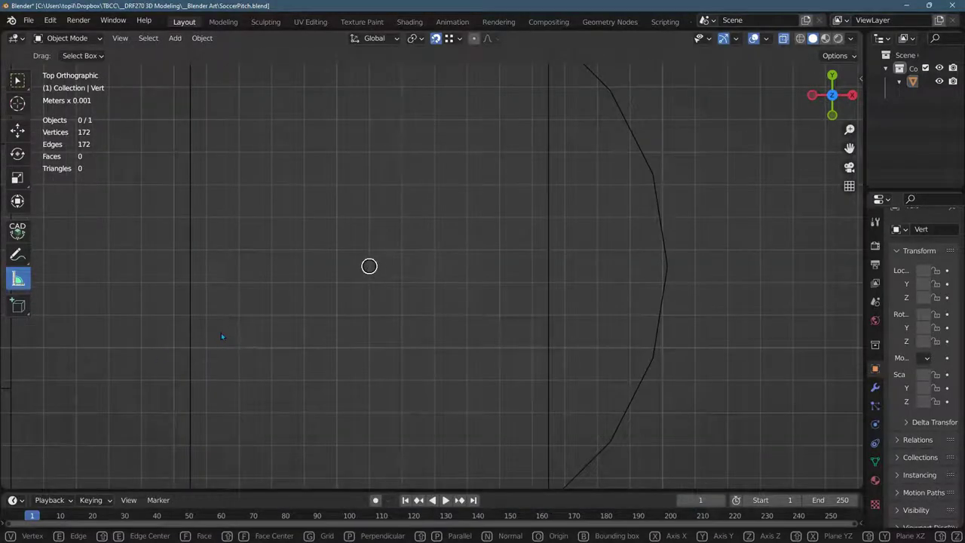
pyautogui.moveTo(369, 266); pyautogui.dragTo(51, 265)
pyautogui.scroll(-7, 269, 308)
pyautogui.moveTo(269, 309); pyautogui.dragTo(338, 246, button='middle')
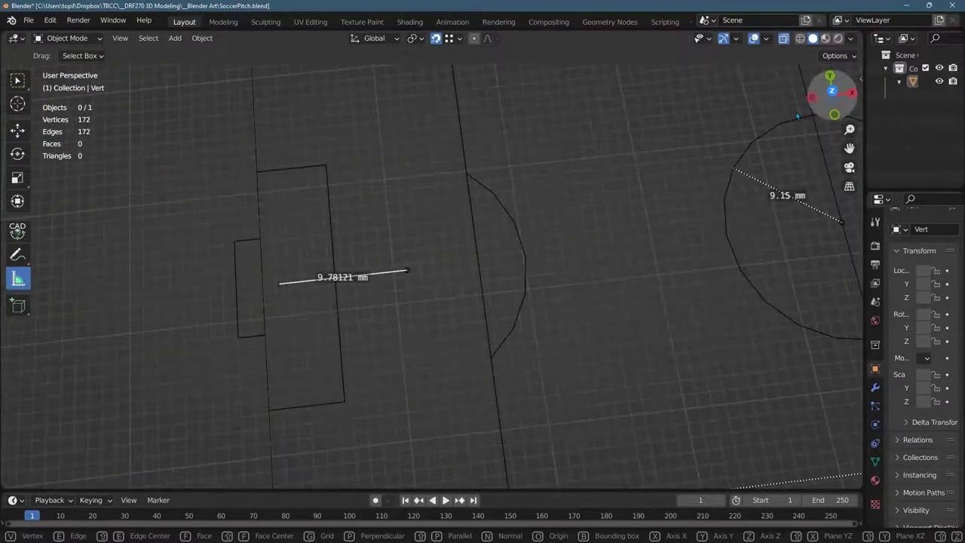
pyautogui.click(831, 91)
pyautogui.scroll(4, 198, 326)
pyautogui.keyDown('shift'); pyautogui.moveTo(198, 325); pyautogui.dragTo(293, 267, button='middle'); pyautogui.keyUp('shift')
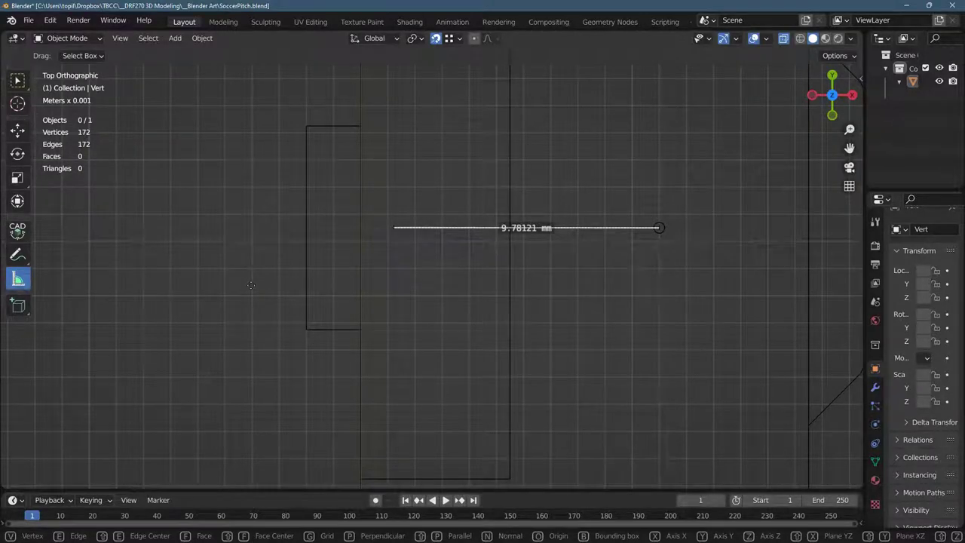
pyautogui.moveTo(393, 228); pyautogui.dragTo(413, 283)
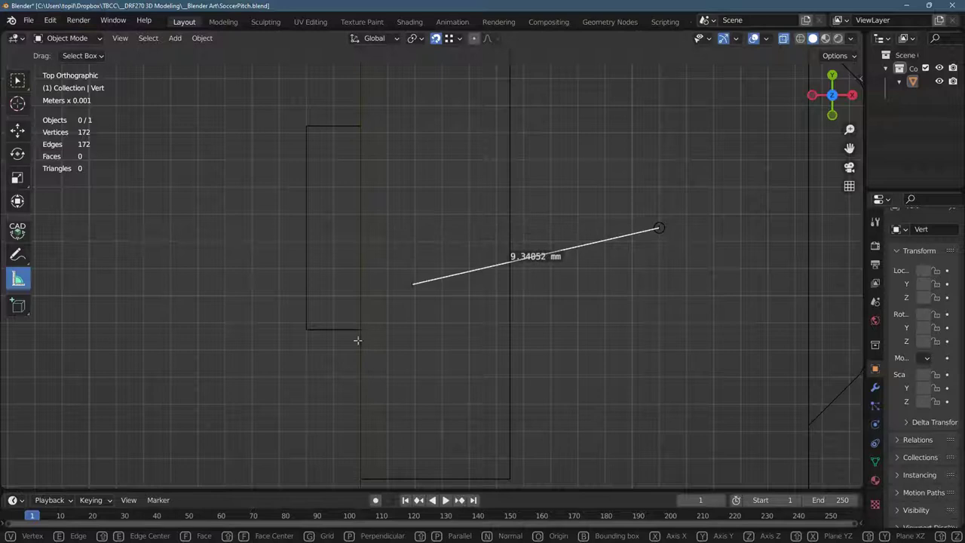
pyautogui.moveTo(477, 269); pyautogui.dragTo(477, 229)
pyautogui.moveTo(354, 279); pyautogui.dragTo(339, 227)
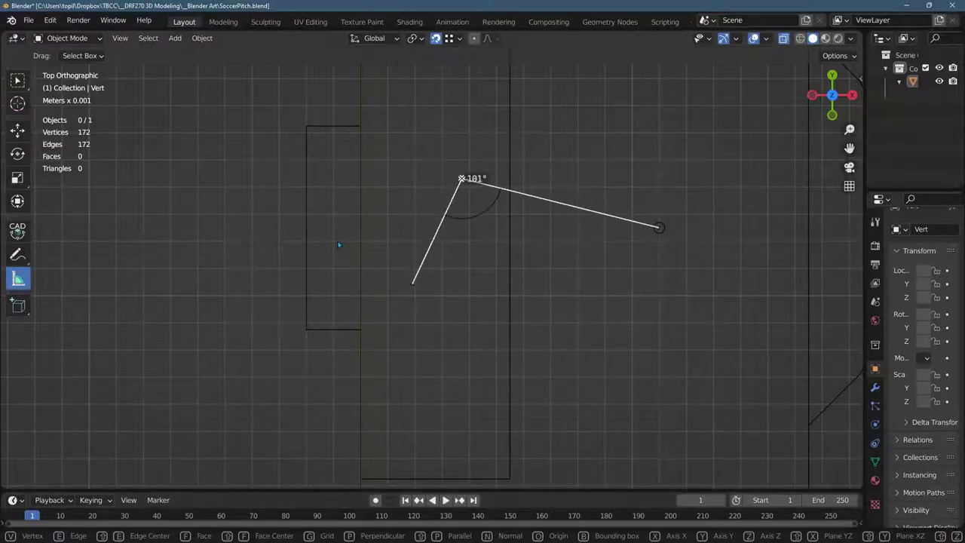
pyautogui.press('Delete')
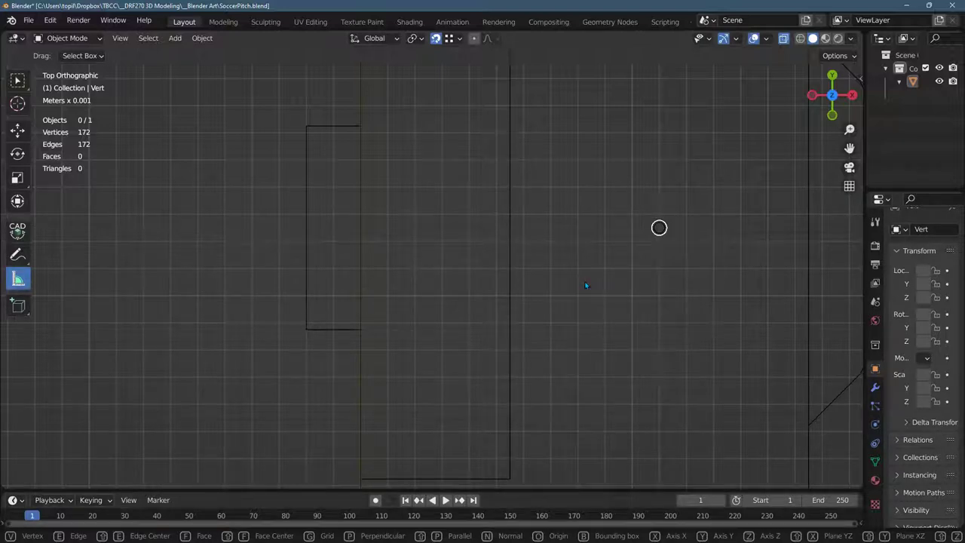
# Measure the distance from the left penalty spot's centre straight across to the goal line with a snapped ruler
pyautogui.moveTo(585, 281)
pyautogui.mouseDown()
pyautogui.moveTo(451, 288)
pyautogui.moveTo(585, 281)
pyautogui.mouseUp()
pyautogui.moveTo(658, 226); pyautogui.dragTo(360, 228)
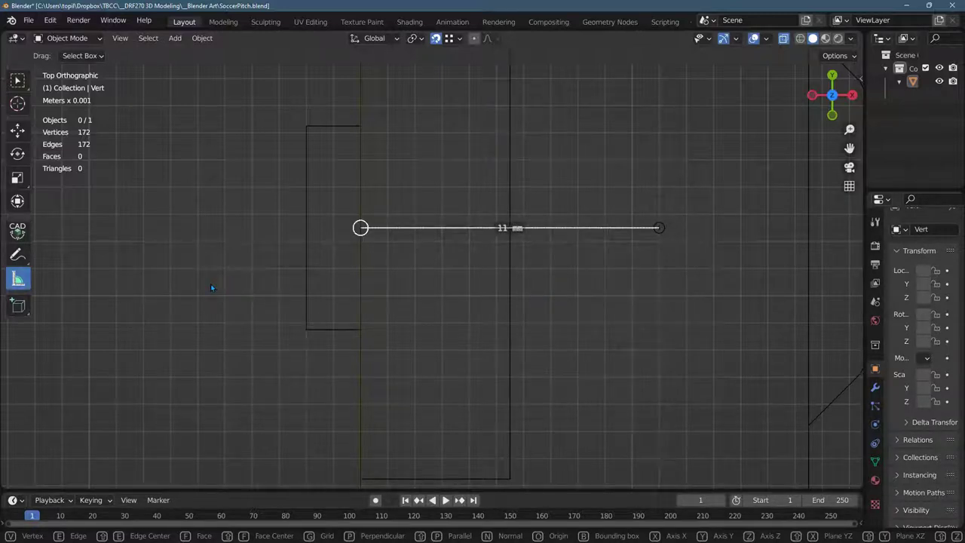
pyautogui.moveTo(211, 283)
pyautogui.mouseDown()
pyautogui.moveTo(212, 384)
pyautogui.moveTo(209, 280)
pyautogui.mouseUp()
# Bring up the SoccerField.jpg reference beside the pitch's left penalty area and enlarge its left penalty-area dimensions
pyautogui.scroll(-4, 539, 351)
pyautogui.scroll(-5, 538, 351)
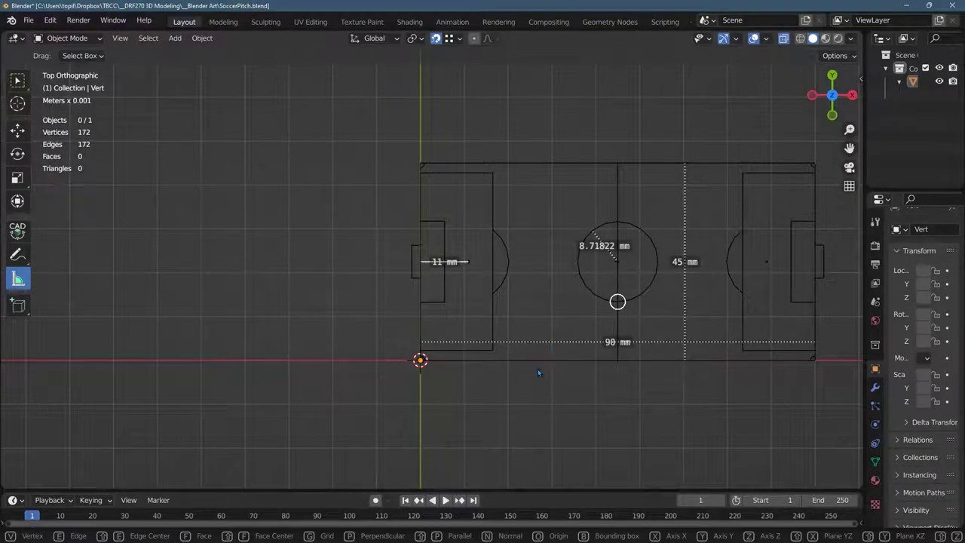
pyautogui.keyDown('shift'); pyautogui.moveTo(466, 363); pyautogui.dragTo(219, 375, button='middle'); pyautogui.keyUp('shift')
pyautogui.hotkey('alt', 'Tab')
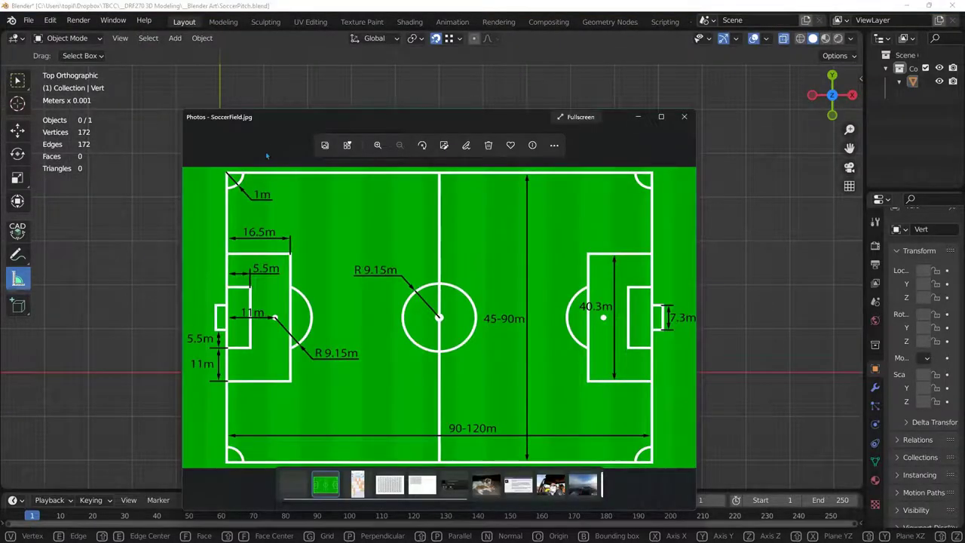
pyautogui.moveTo(266, 156); pyautogui.dragTo(434, 112)
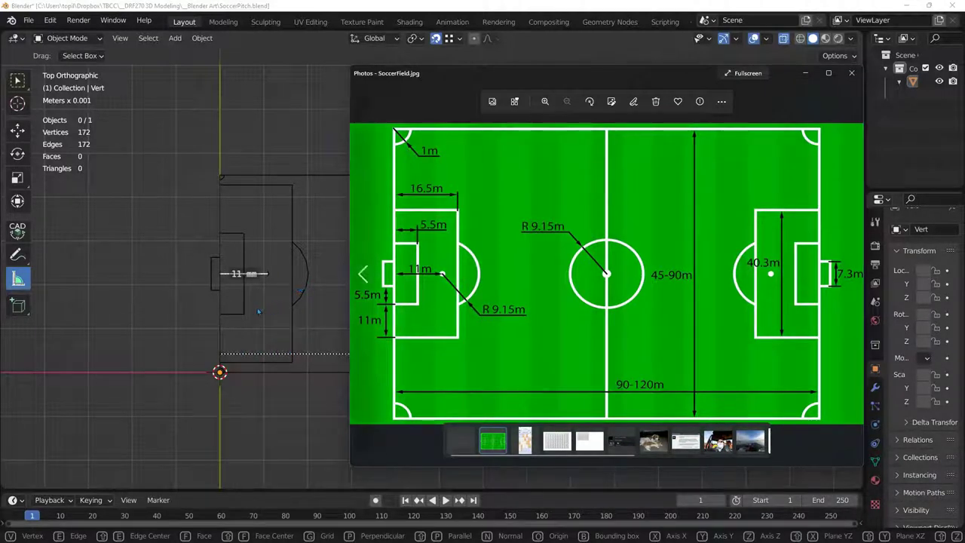
pyautogui.scroll(5, 404, 253)
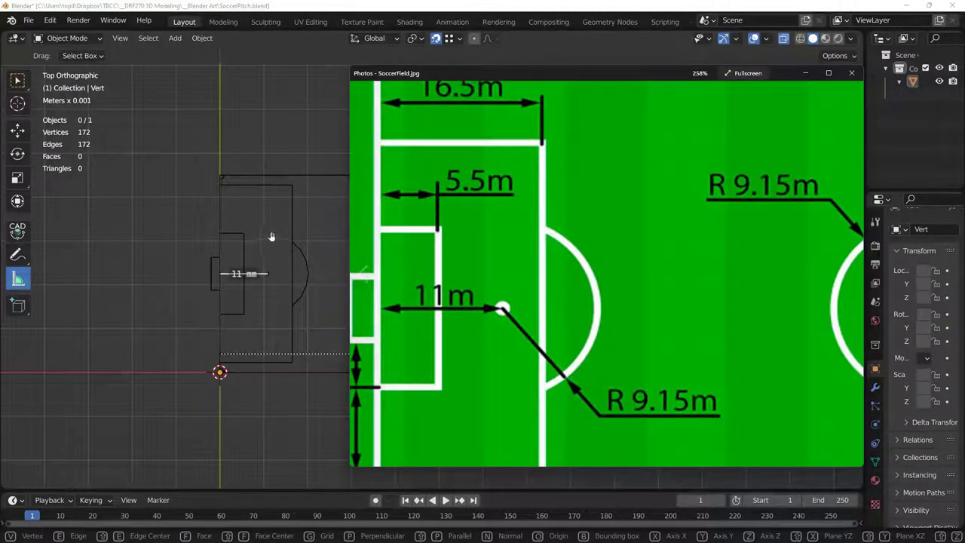
# Return to Blender and measure the depth of the left goal area along its upper edge, from corner to goal line
pyautogui.click(236, 7)
pyautogui.scroll(4, 141, 211)
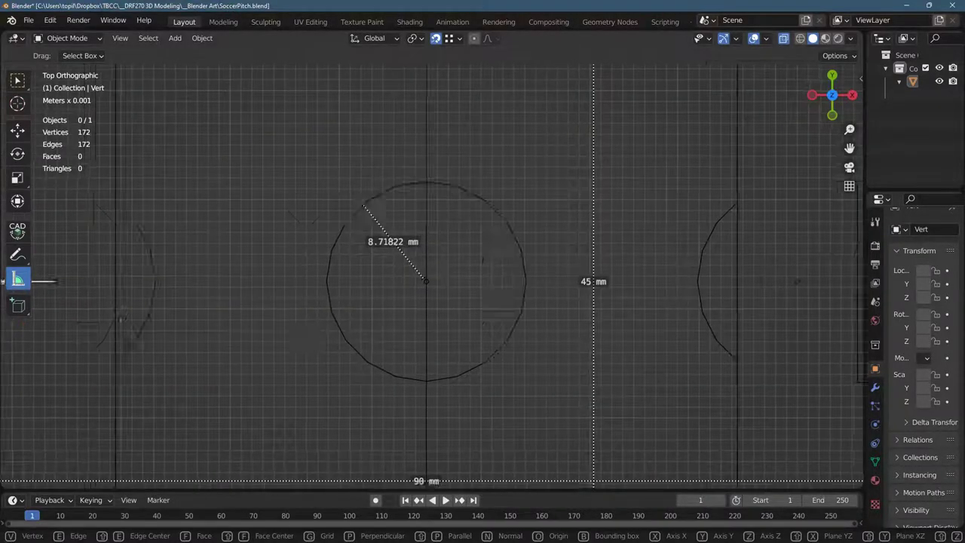
pyautogui.keyDown('shift'); pyautogui.moveTo(146, 334); pyautogui.dragTo(547, 400, button='middle'); pyautogui.keyUp('shift')
pyautogui.scroll(5, 280, 324)
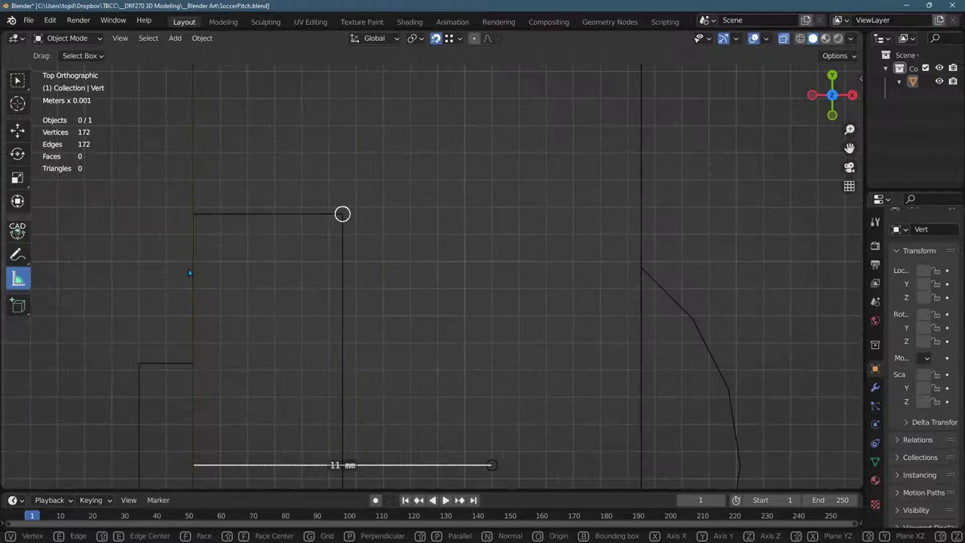
pyautogui.moveTo(342, 215); pyautogui.dragTo(193, 214)
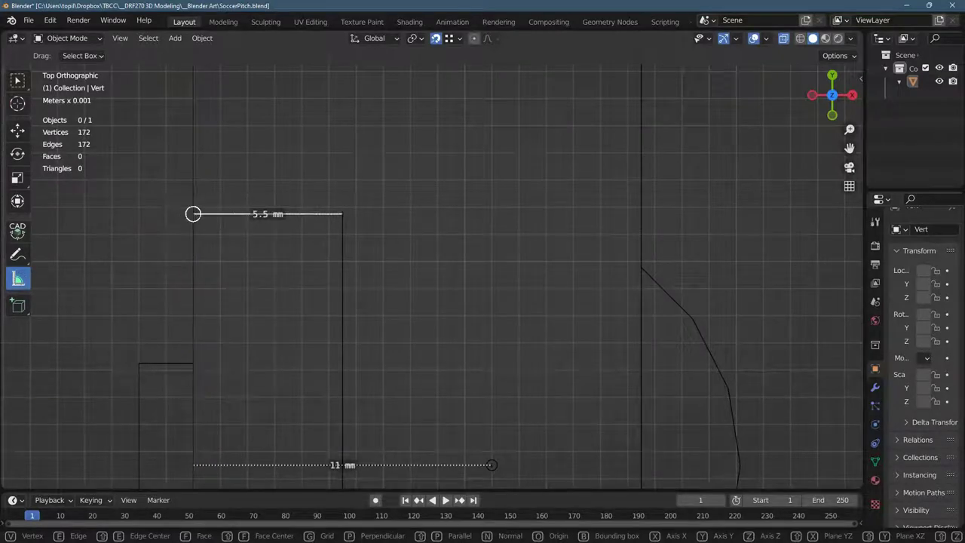
# View the whole pitch without its rulers using the Select Box tool, and show them again with the Measure tool
pyautogui.scroll(-7, 332, 279)
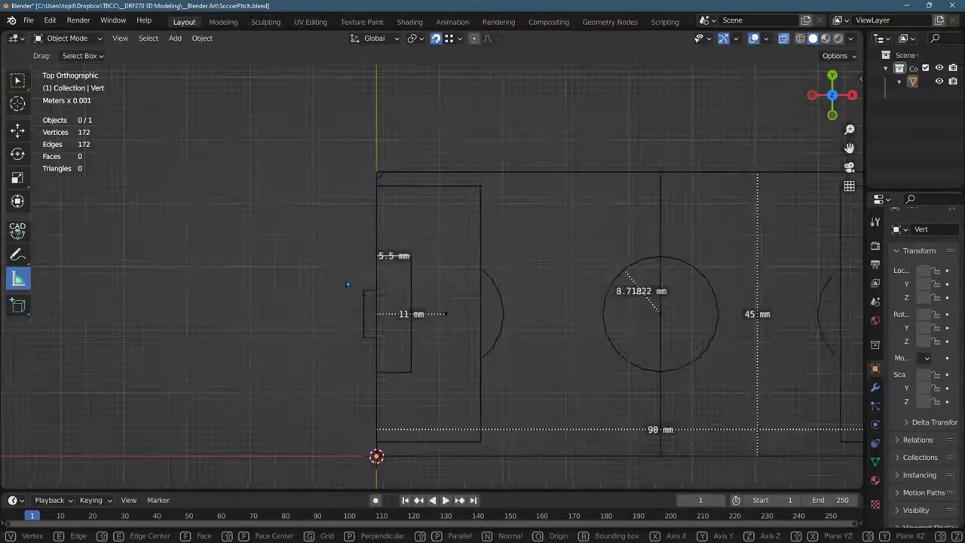
pyautogui.scroll(-4, 532, 163)
pyautogui.keyDown('shift'); pyautogui.moveTo(283, 305); pyautogui.dragTo(100, 297, button='middle'); pyautogui.keyUp('shift')
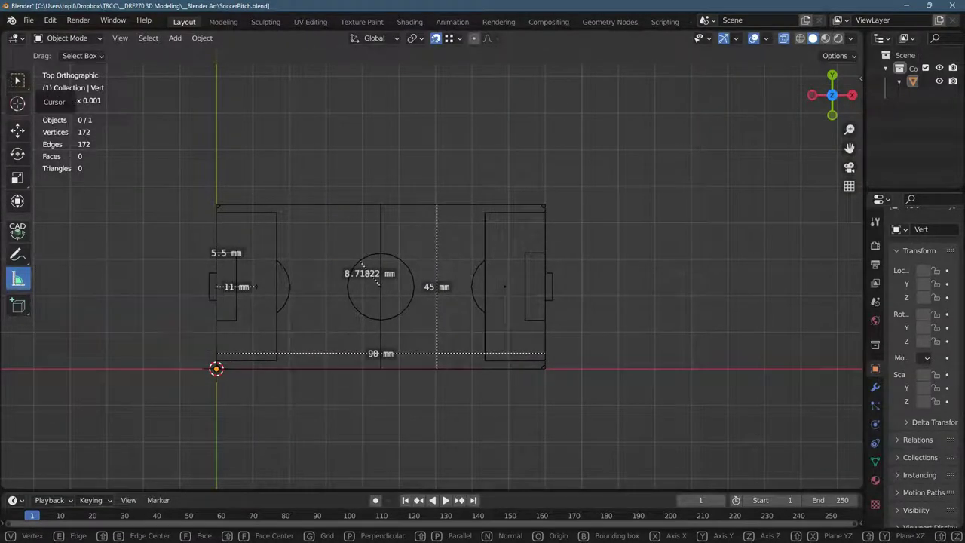
pyautogui.click(17, 79)
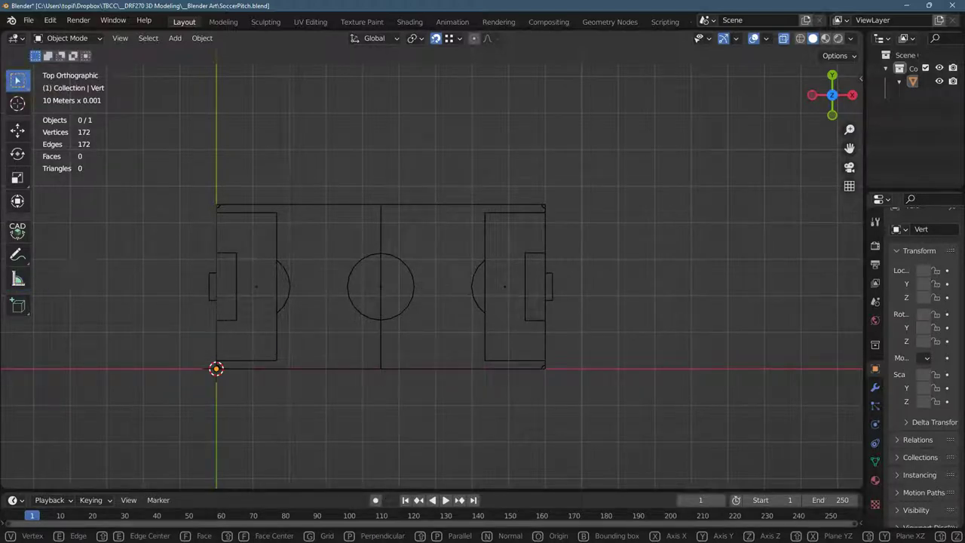
pyautogui.click(17, 278)
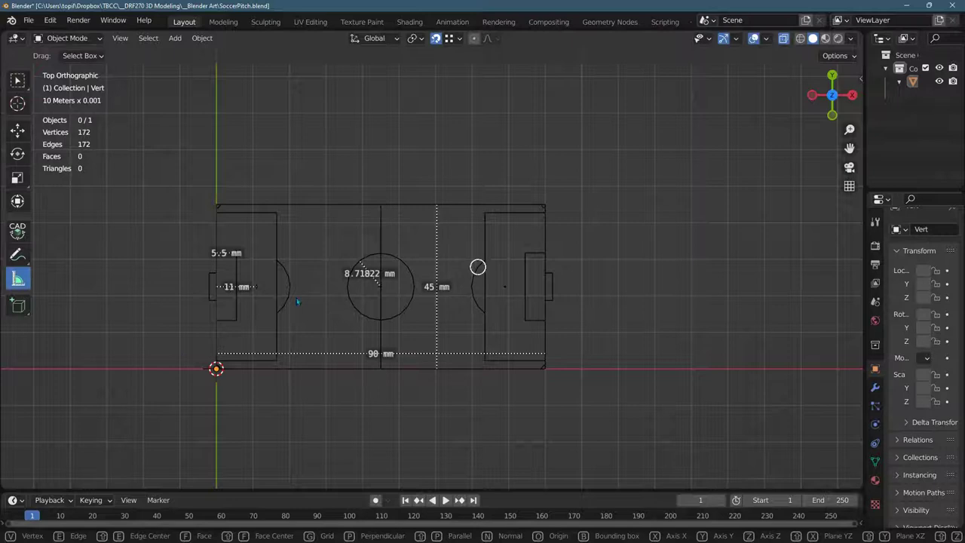
pyautogui.scroll(3, 298, 298)
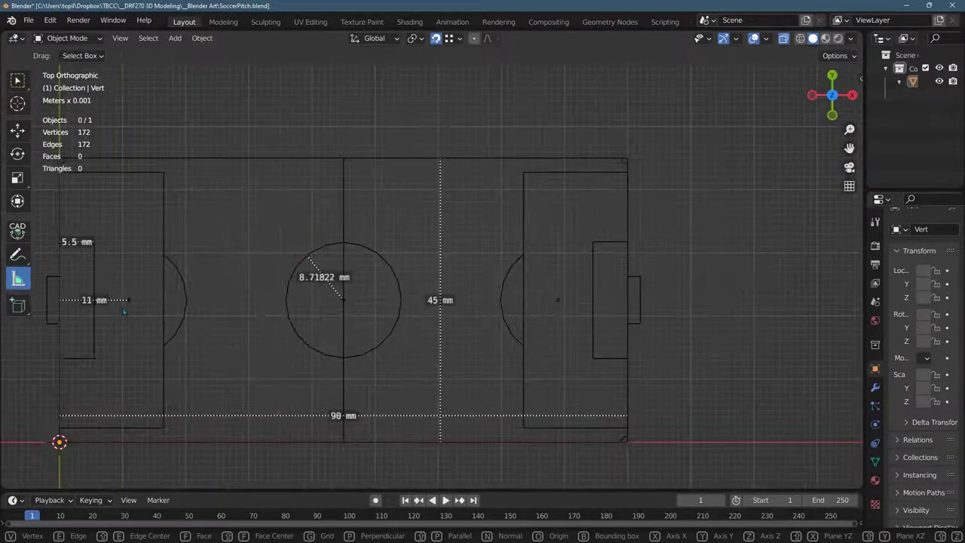